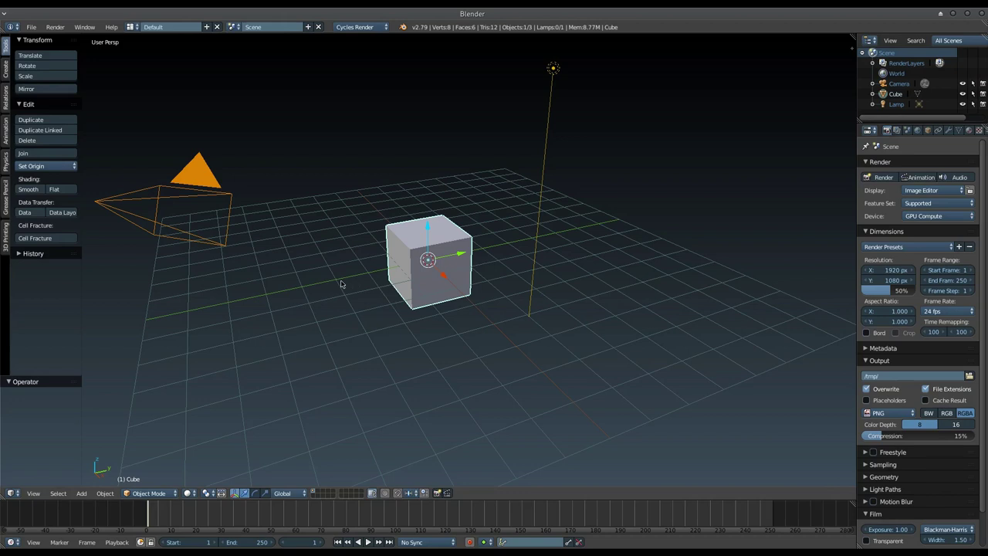
From a front view, move the default cube up 1 unit on Z so it sits on the grid.
middle_drag(342, 284, 431, 249)
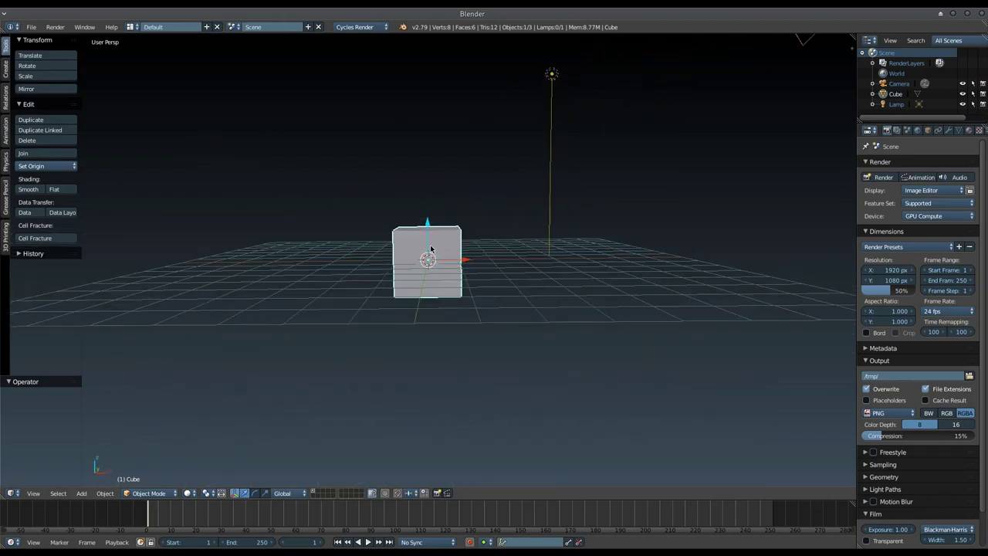
drag(427, 223, 434, 197)
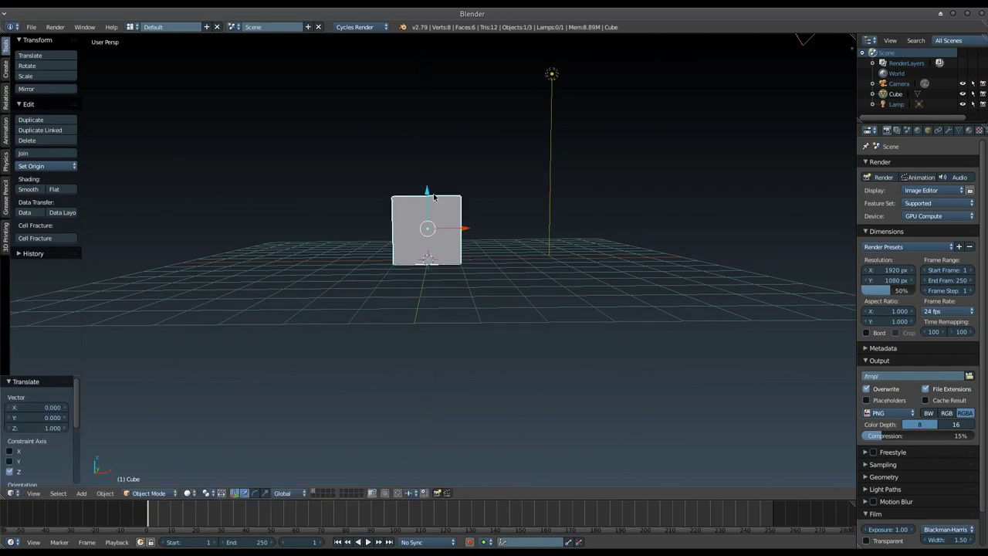
middle_drag(449, 225, 453, 225)
scroll(453, 223, up, 3)
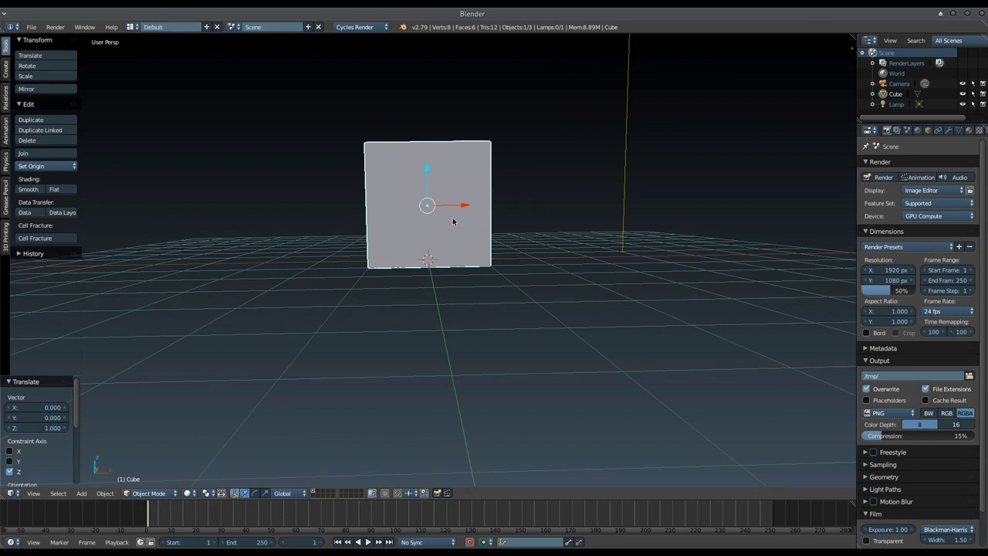
Add an Ico Sphere mesh on an empty layer.
click(318, 493)
key(shift+a)
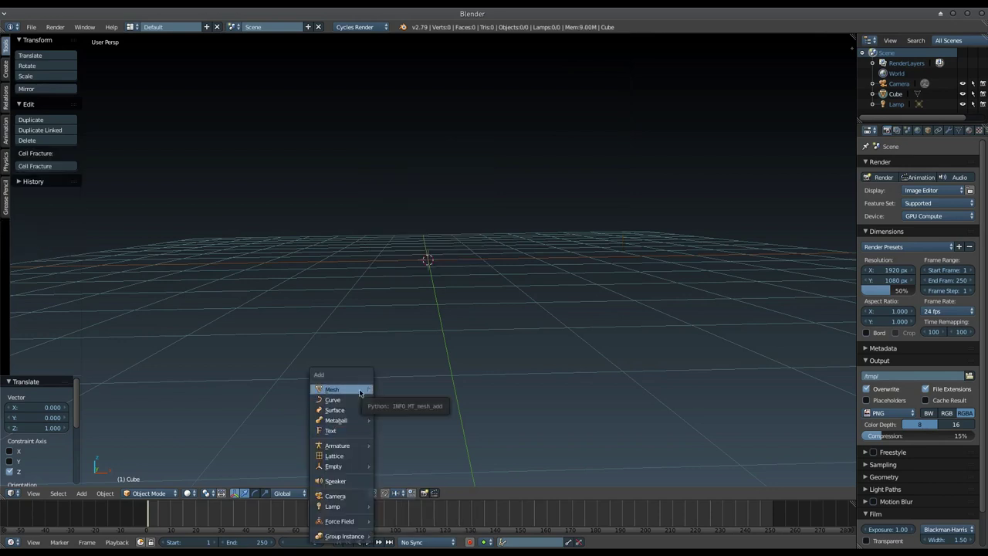
click(342, 395)
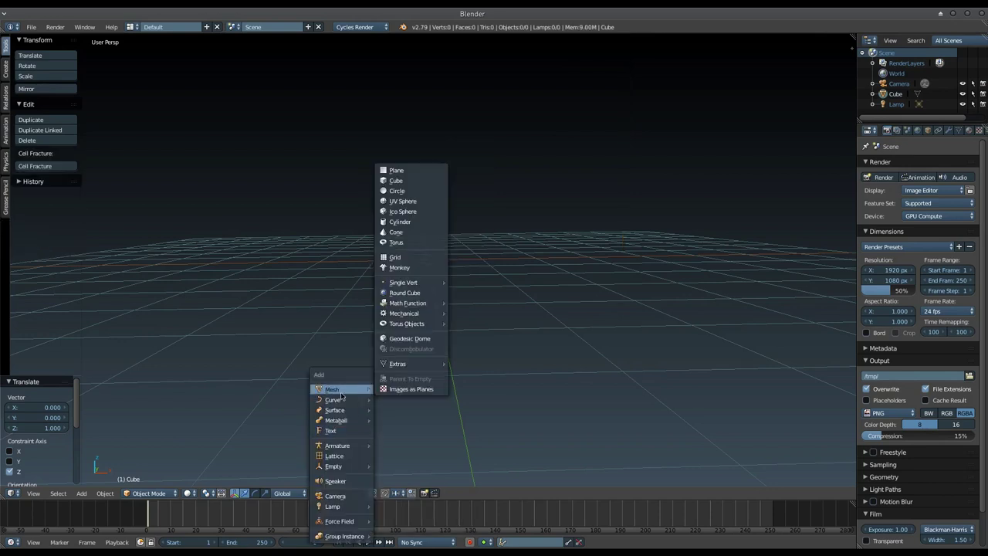
click(402, 211)
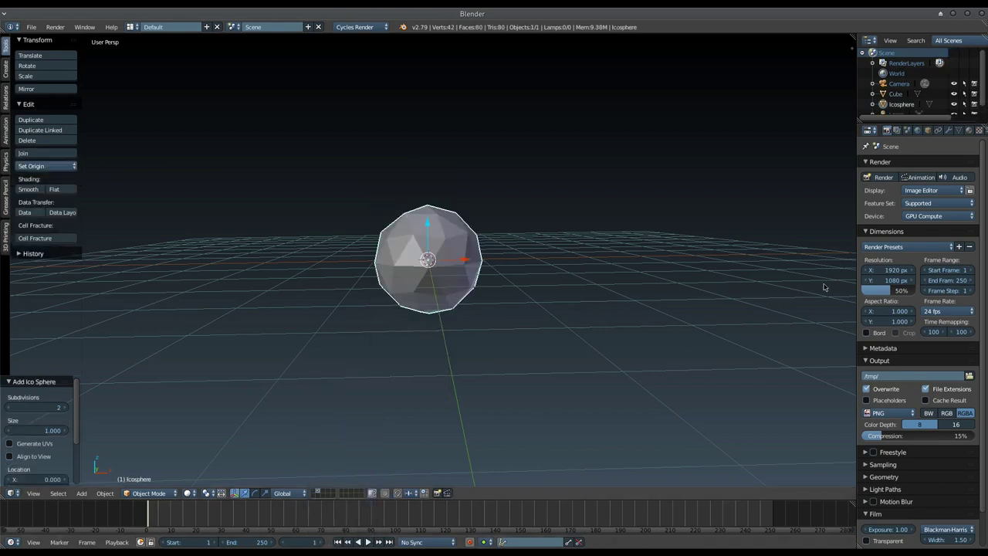
Give the icosphere a new orange Emission material, then return to layer 1.
click(969, 131)
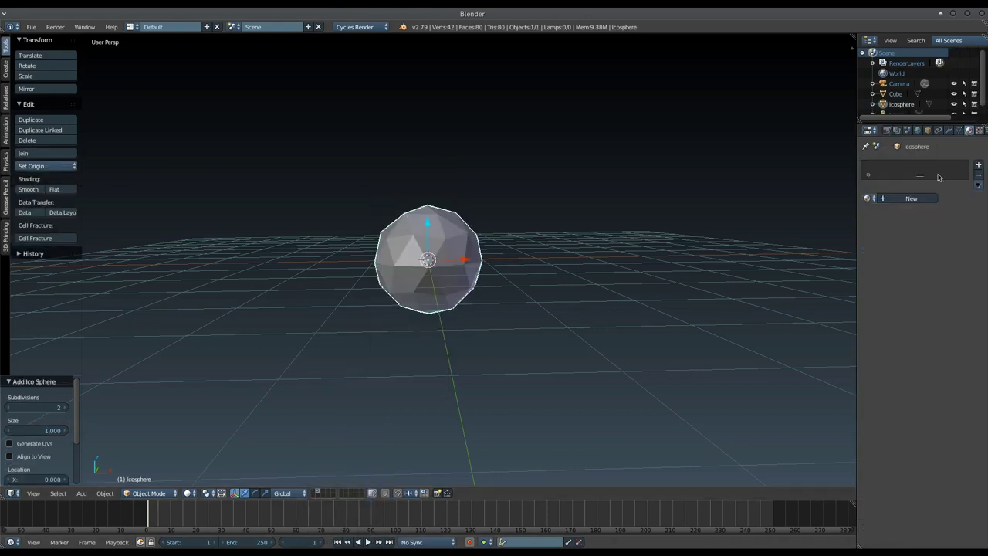
click(909, 199)
click(921, 255)
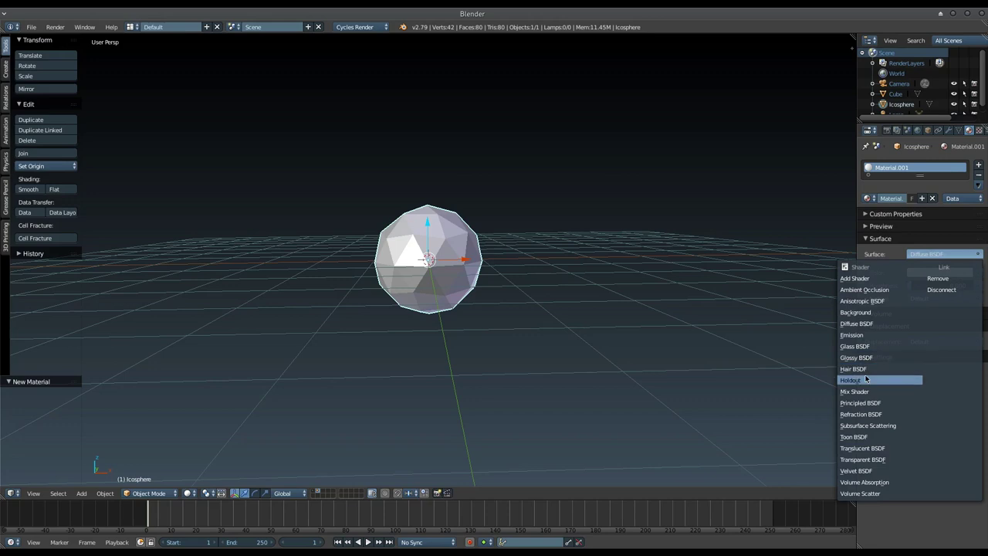
click(878, 337)
click(934, 274)
click(911, 176)
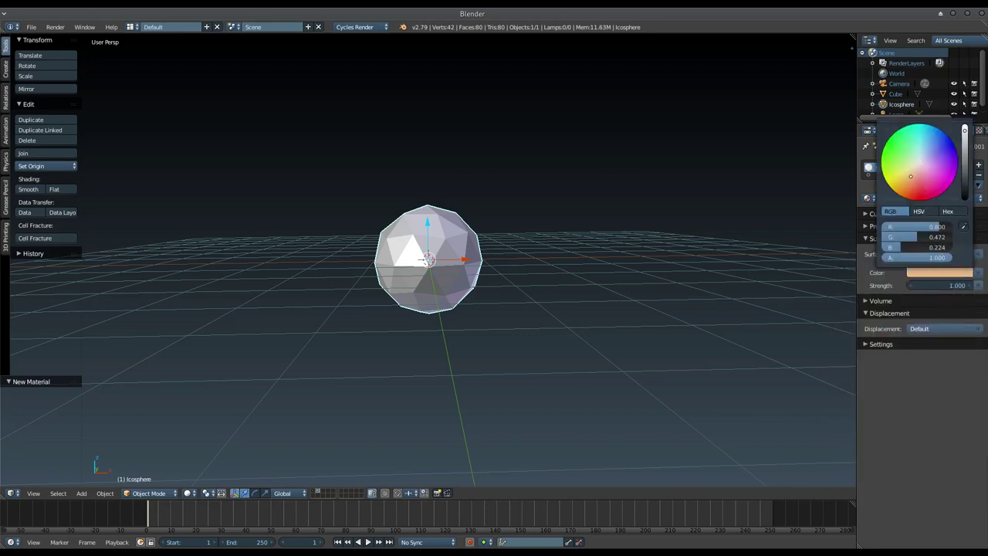
drag(910, 177, 900, 195)
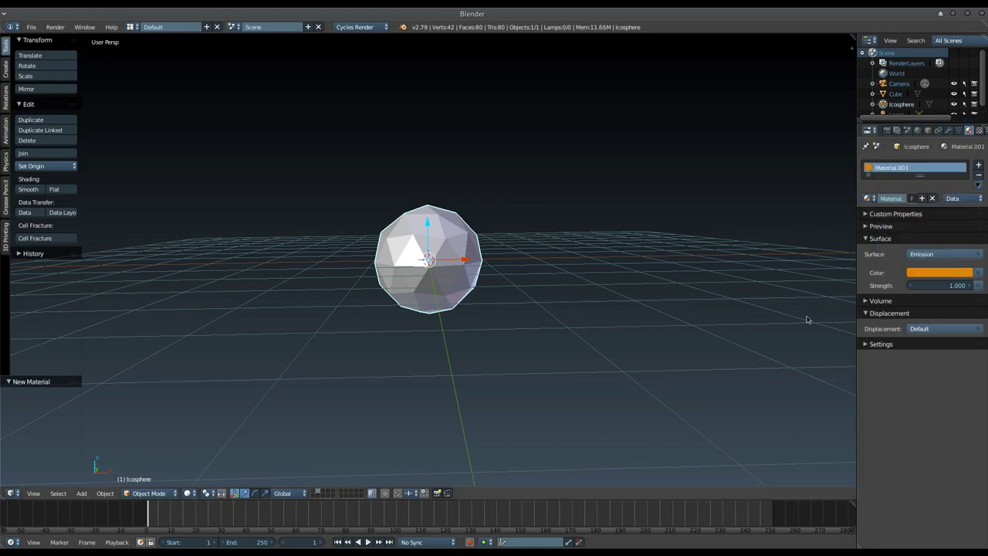
key(1)
mouse_move(419, 291)
middle_down()
mouse_move(459, 270)
mouse_move(449, 340)
mouse_move(449, 271)
middle_up()
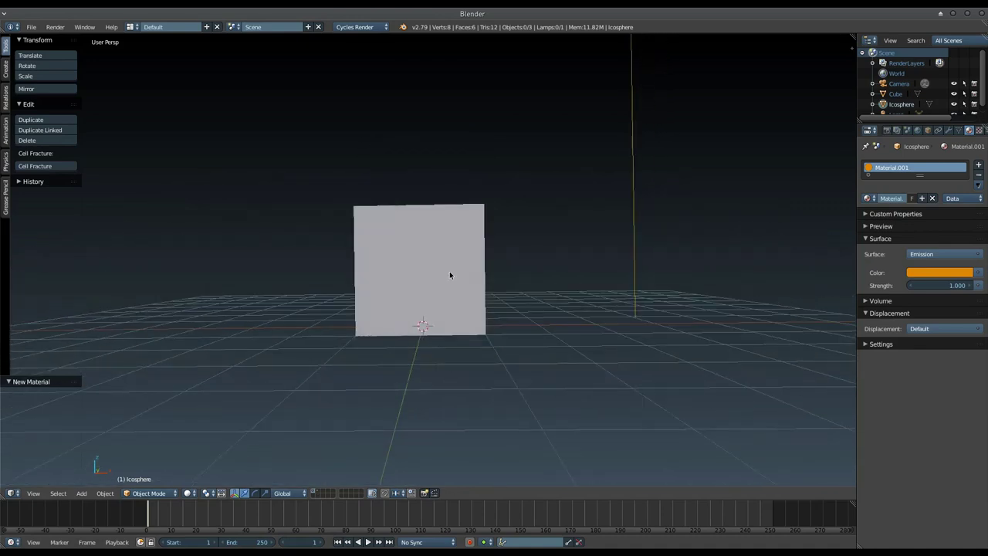
Apply Quick Smoke to the cube to create a smoke domain around it.
right_click(450, 274)
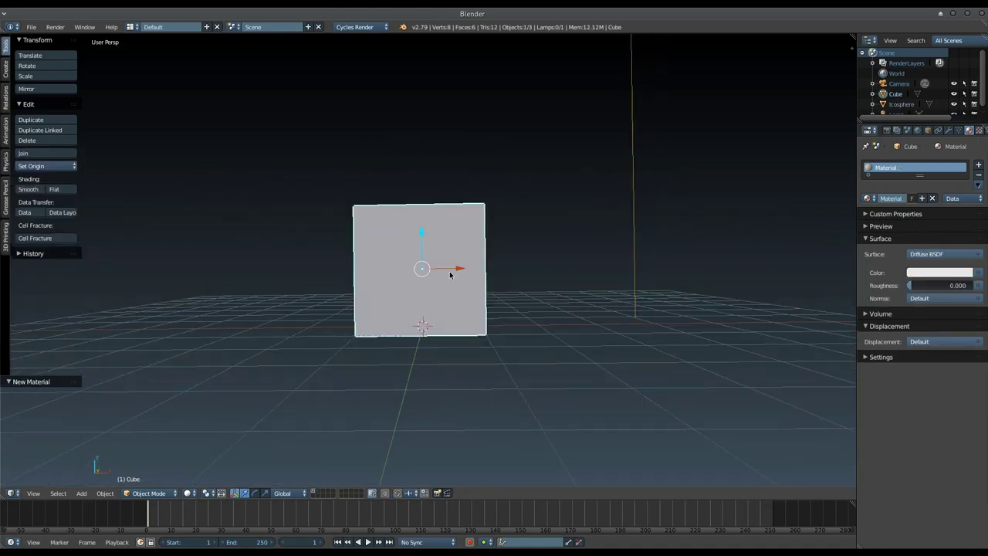
key(space)
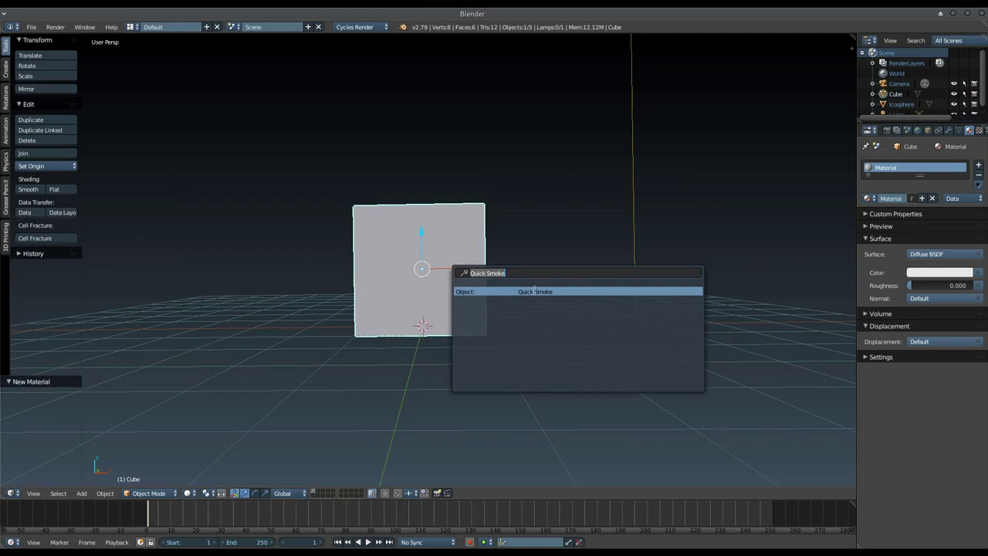
click(534, 291)
middle_drag(495, 296, 498, 296)
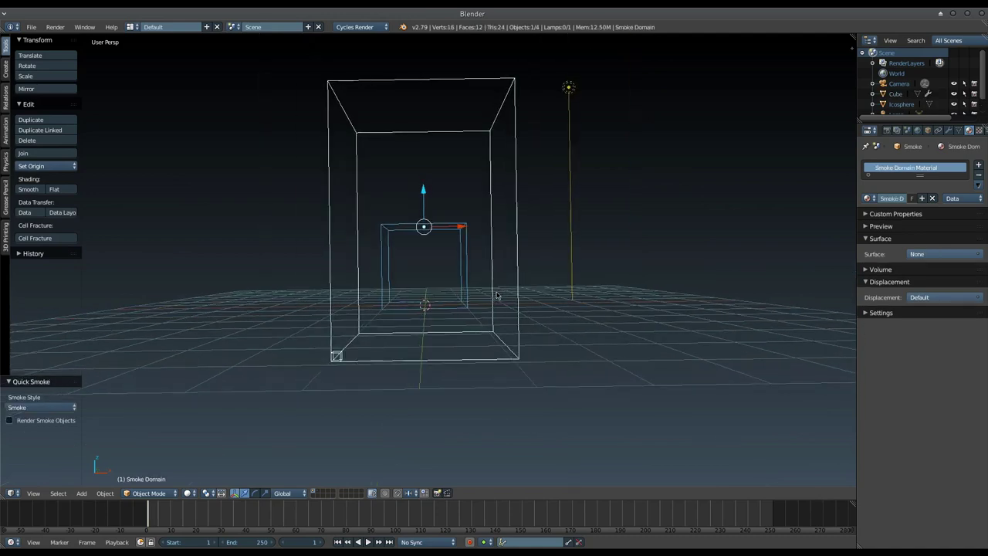
Lower the cube inside the domain to Z -0.855.
key(g)
key(z)
key(Escape)
right_click(425, 225)
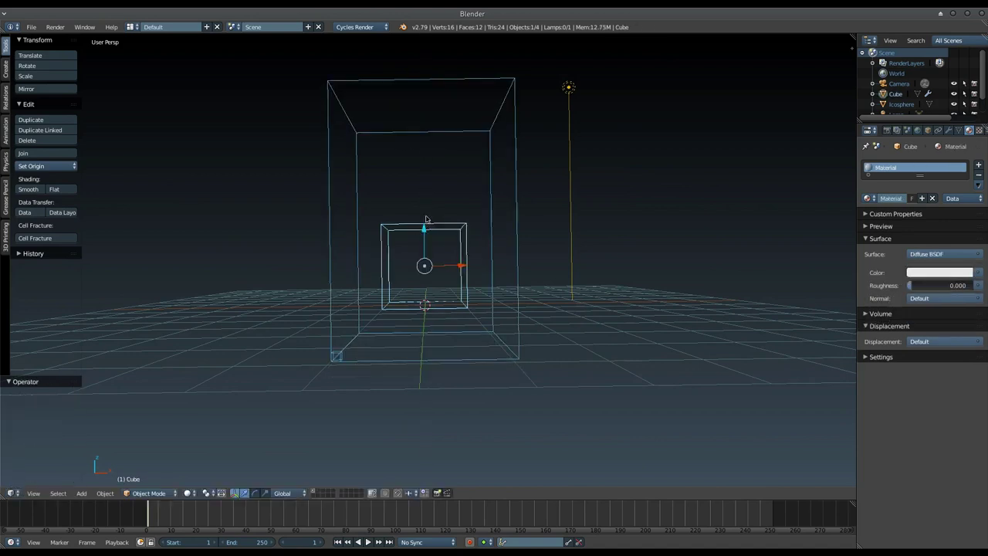
key(g)
key(z)
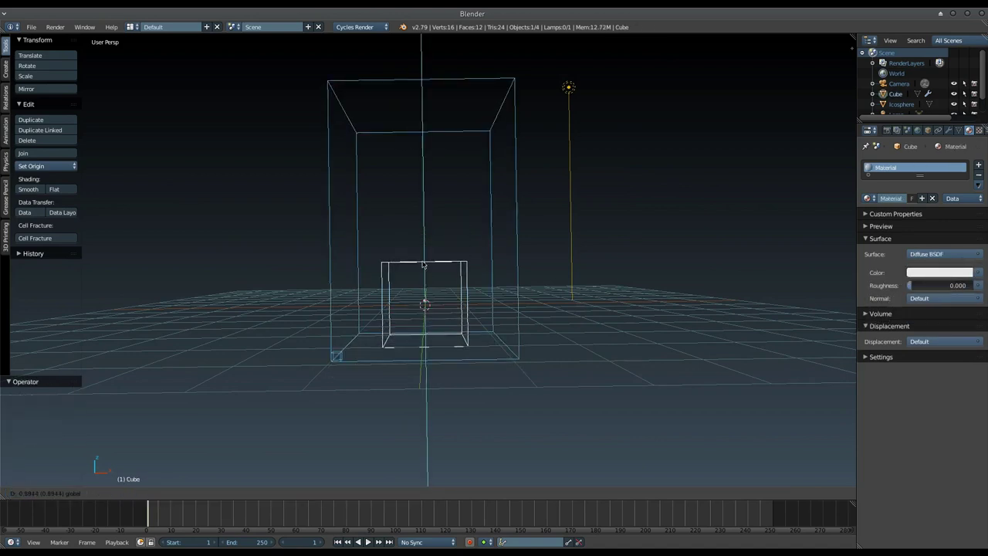
click(423, 263)
middle_drag(423, 264, 424, 263)
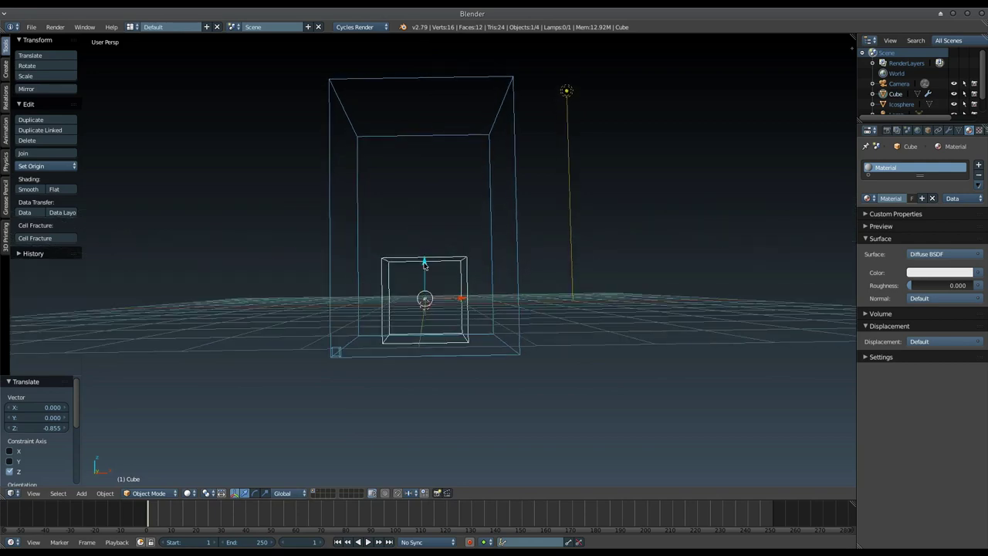
Scale the smoke domain to 1.267 and raise it 0.825 on Z.
right_click(464, 81)
key(s)
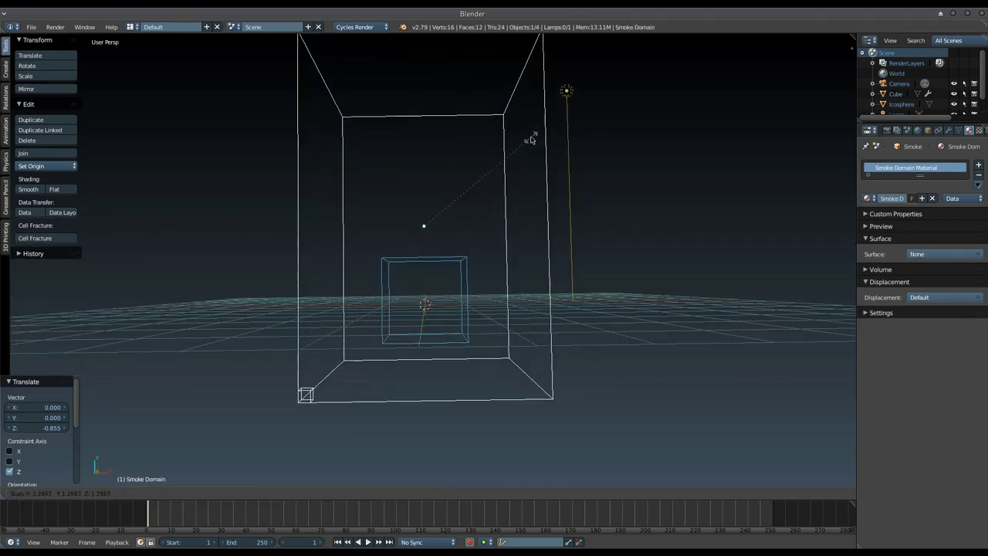
click(528, 139)
drag(423, 200, 429, 170)
mouse_move(443, 207)
middle_down()
mouse_move(440, 198)
mouse_move(432, 294)
middle_up()
Preview the smoke simulation, then stop it back at frame 1.
key(alt+a)
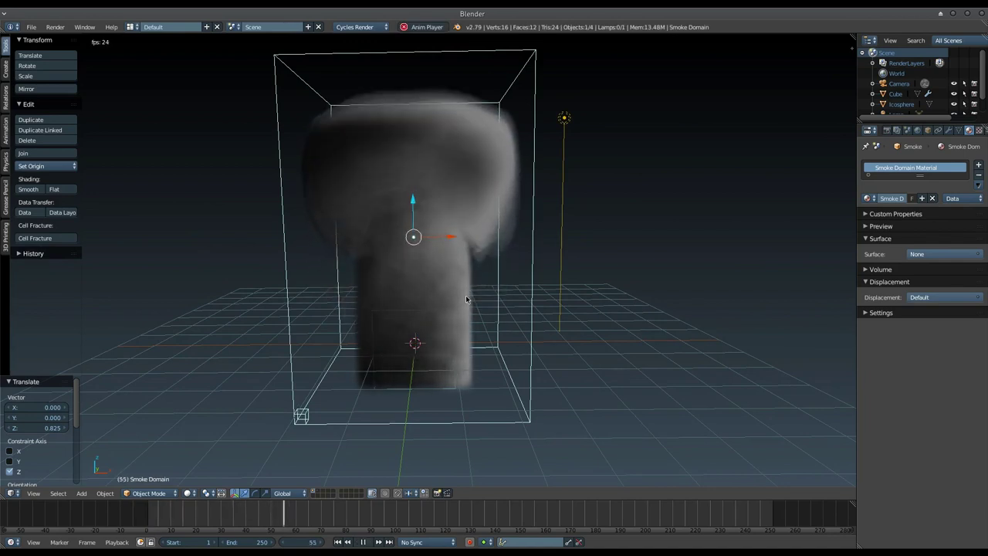
middle_drag(473, 180, 473, 200)
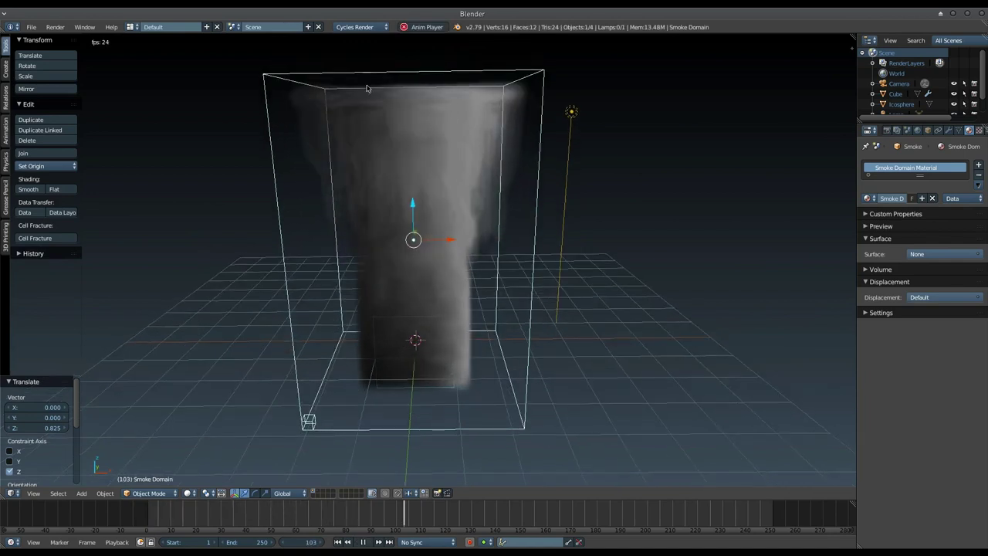
key(Escape)
middle_drag(456, 228, 461, 241)
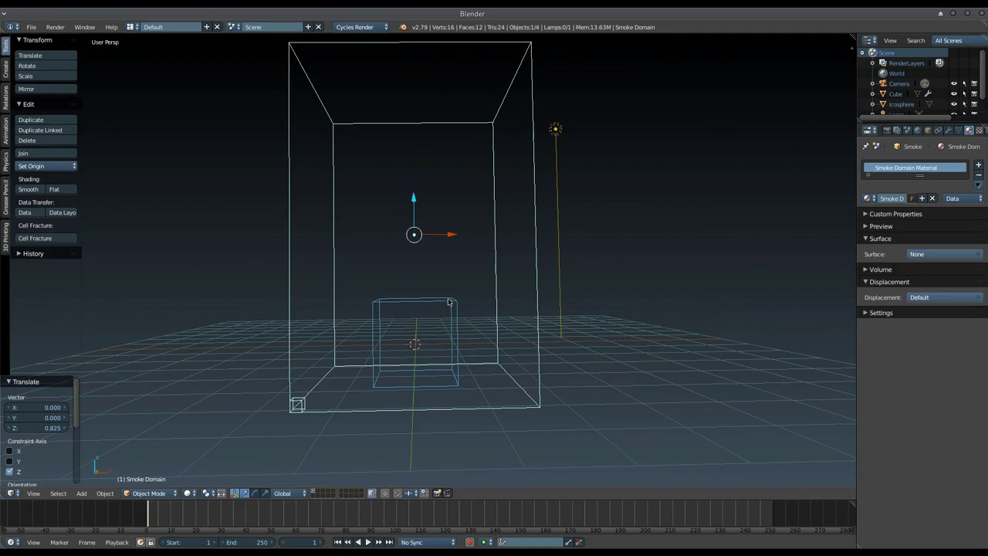
Add a force field to the smoke domain and set its type to Smoke Flow.
right_click(448, 302)
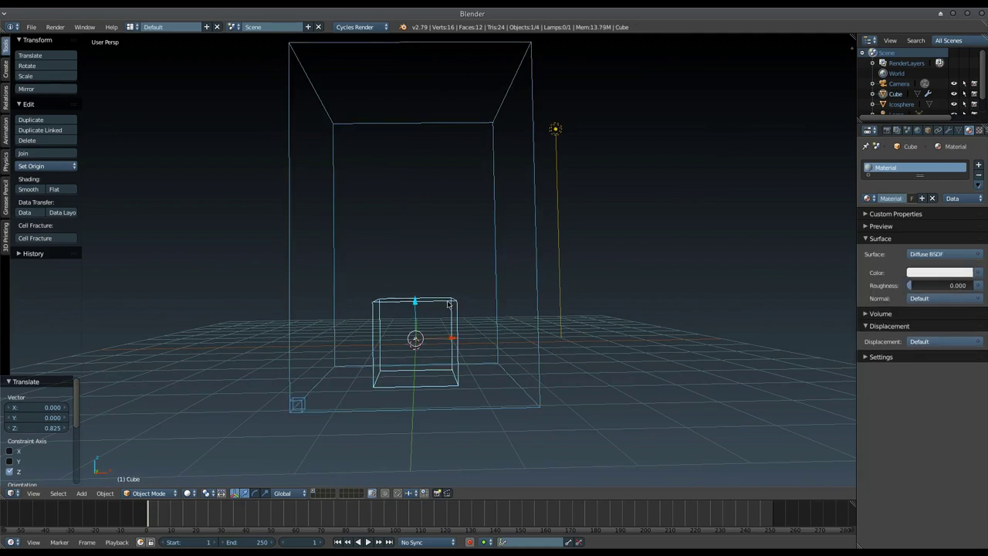
right_click(497, 231)
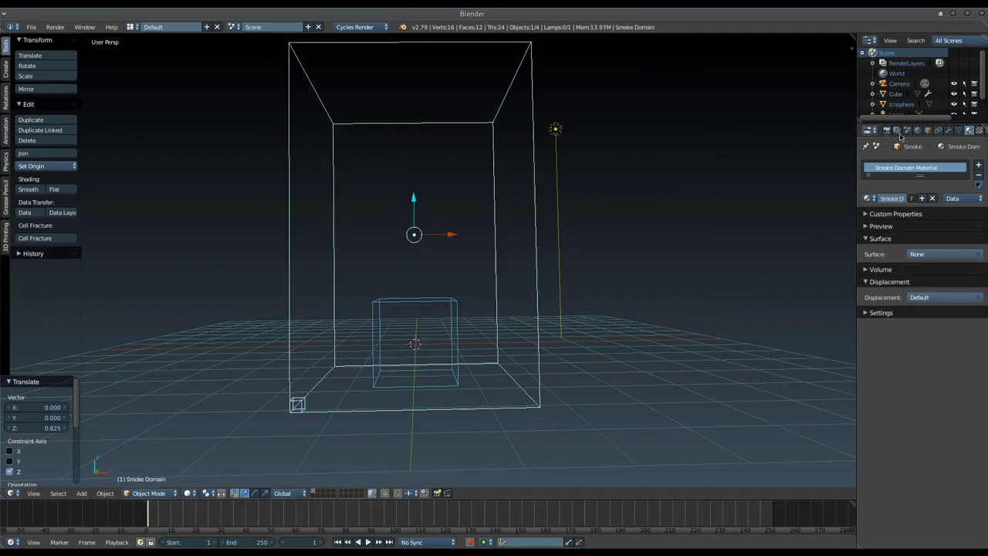
scroll(888, 131, down, 4)
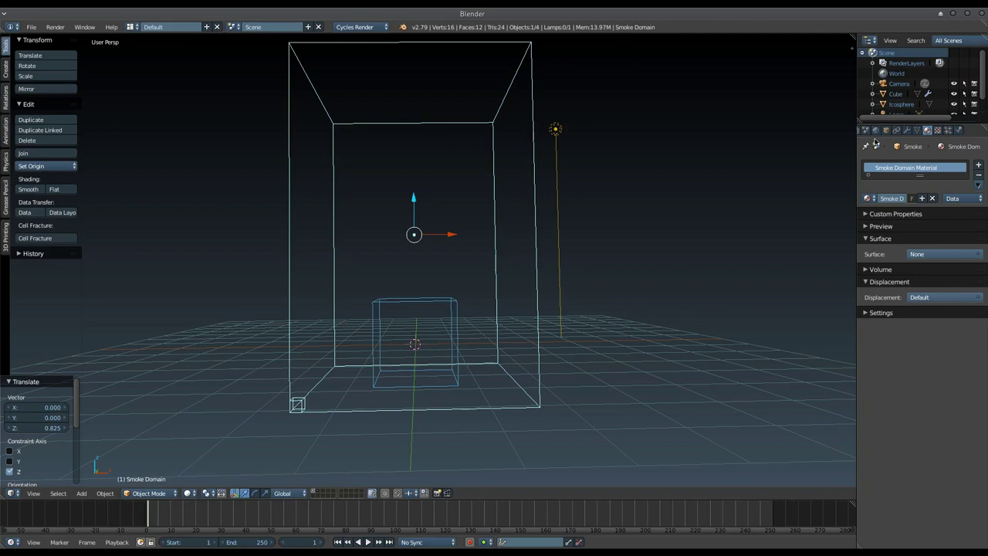
click(960, 129)
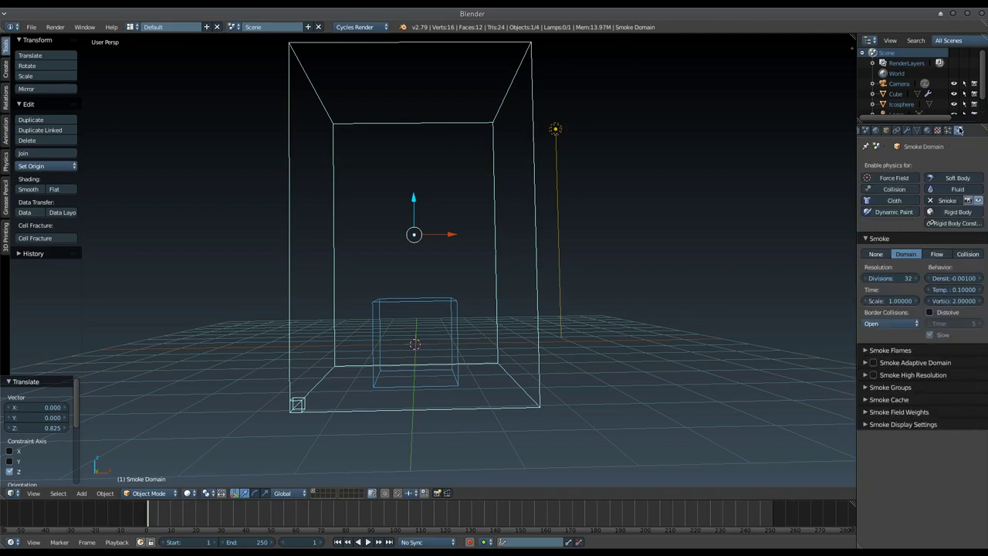
click(894, 179)
click(901, 255)
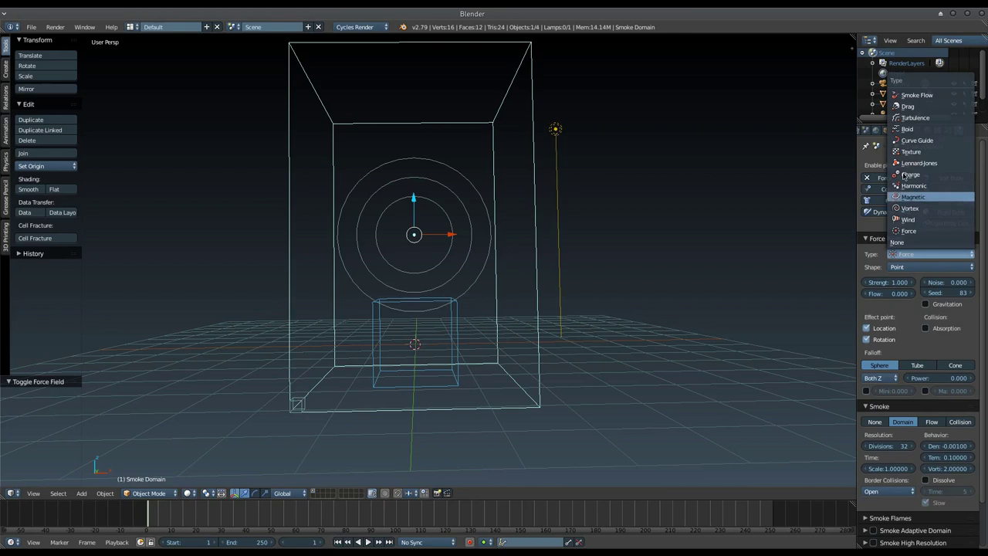
click(923, 95)
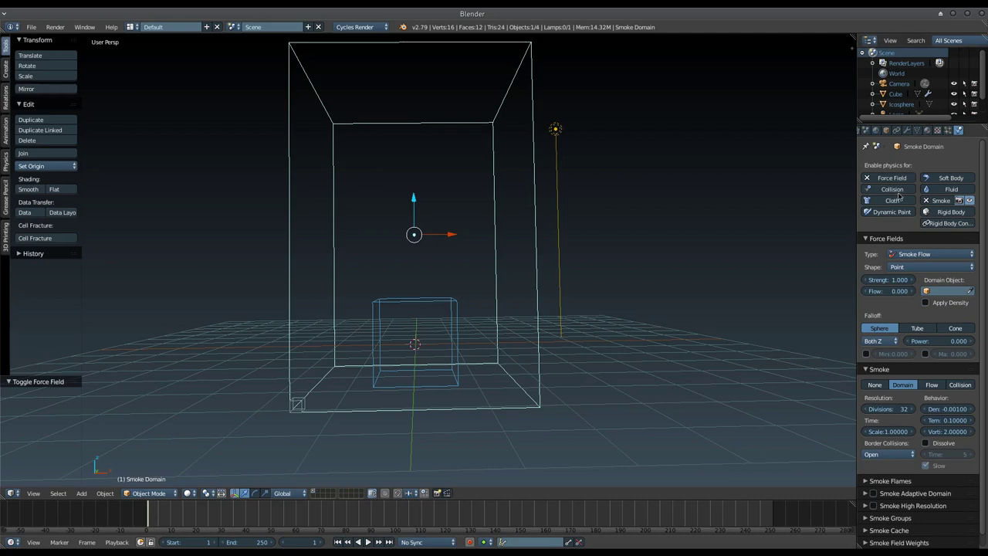
Add a particle system to the cube that renders Icosphere objects as particles.
right_click(443, 304)
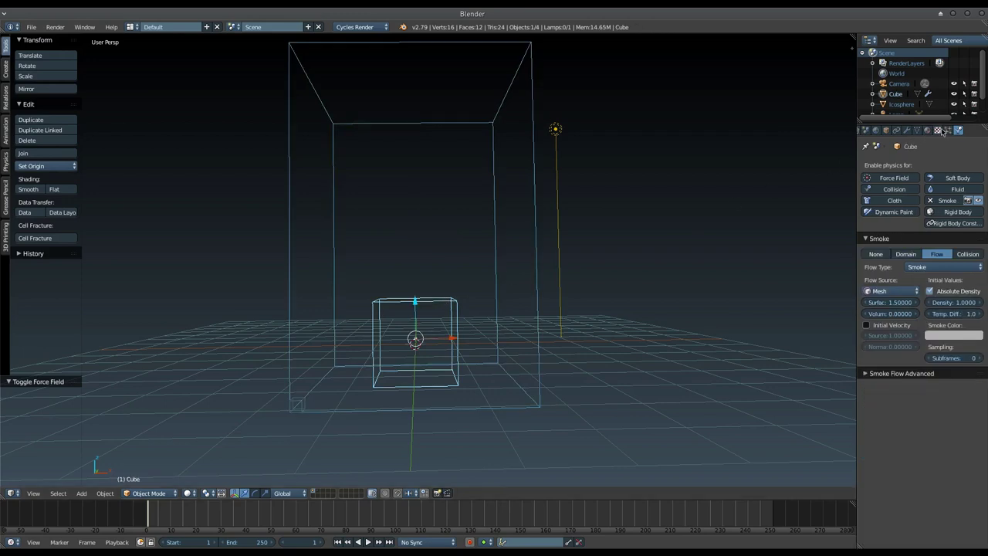
click(943, 131)
click(916, 199)
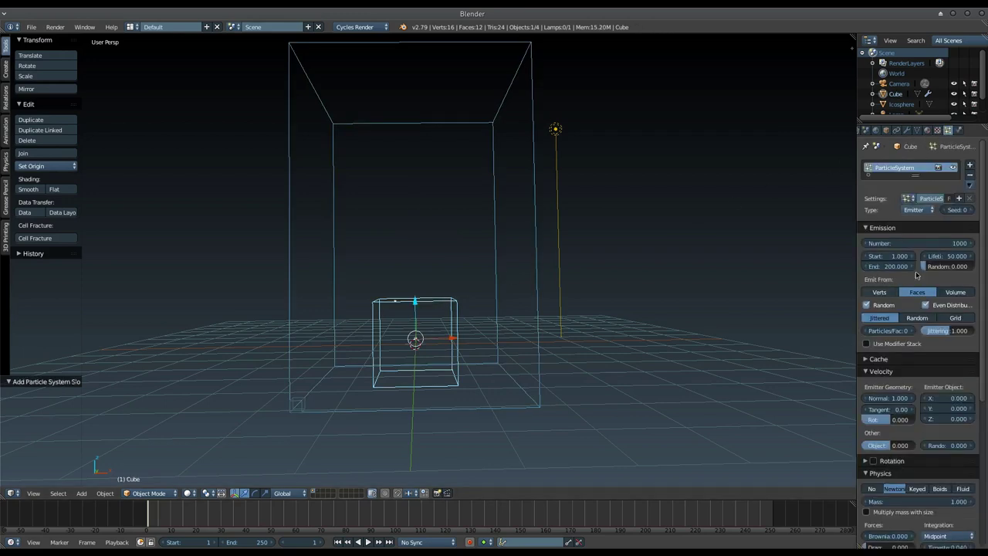
scroll(917, 282, down, 4)
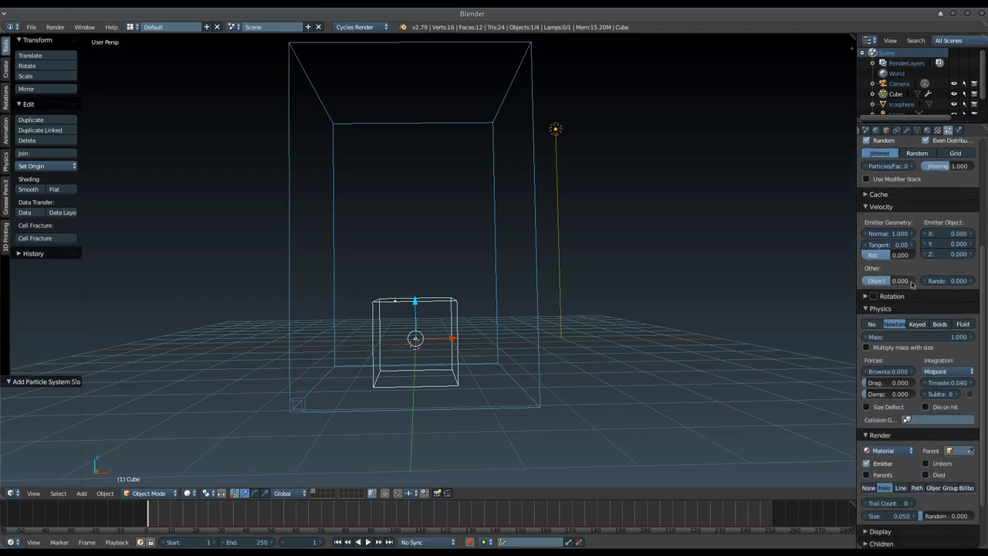
scroll(926, 332, down, 4)
click(935, 425)
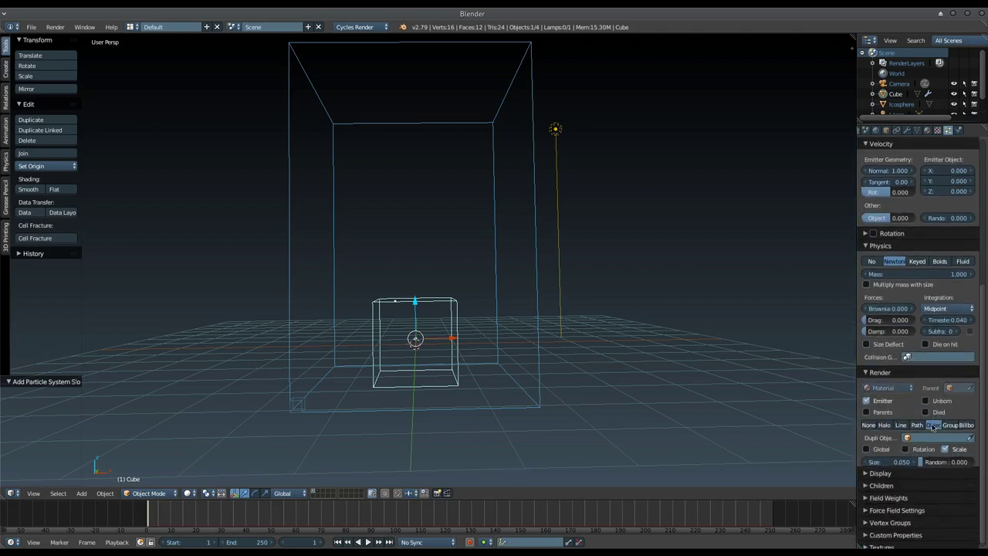
click(910, 438)
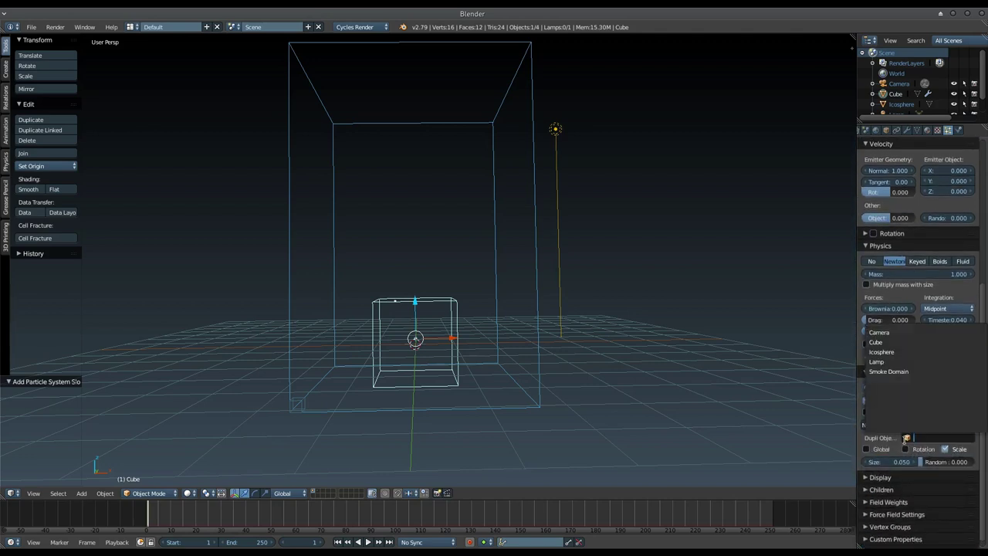
click(910, 352)
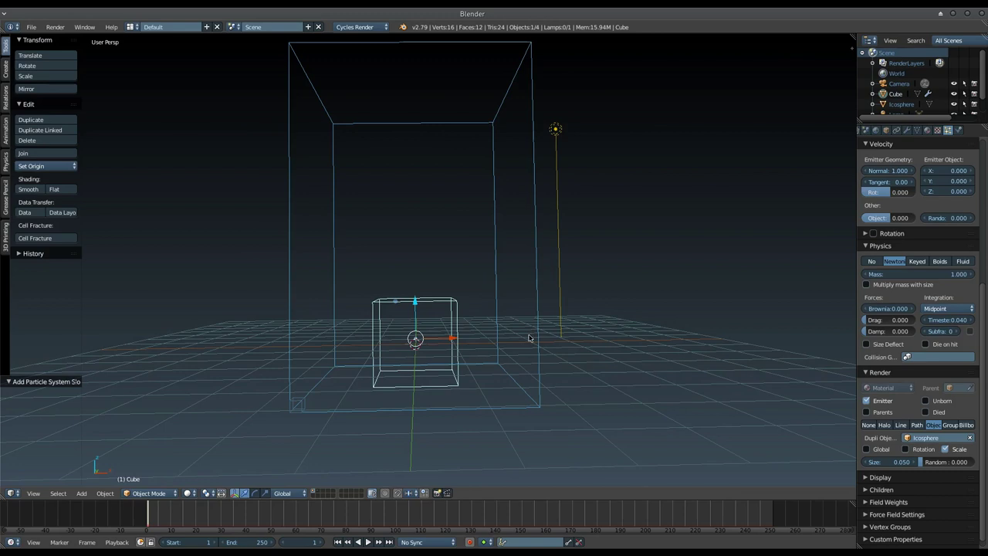
right_click(536, 285)
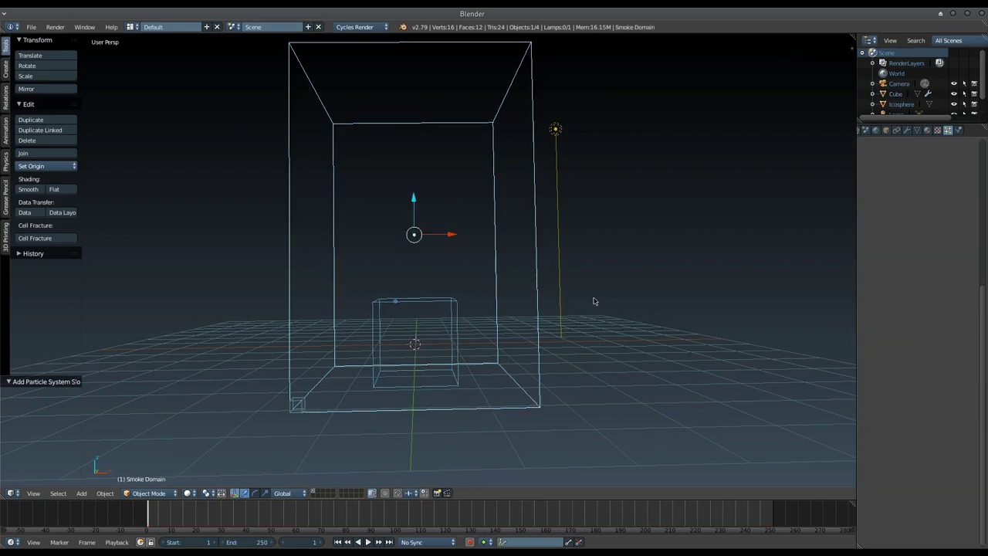
Play the simulation and set the Smoke Flow field's strength to 10.
key(alt+a)
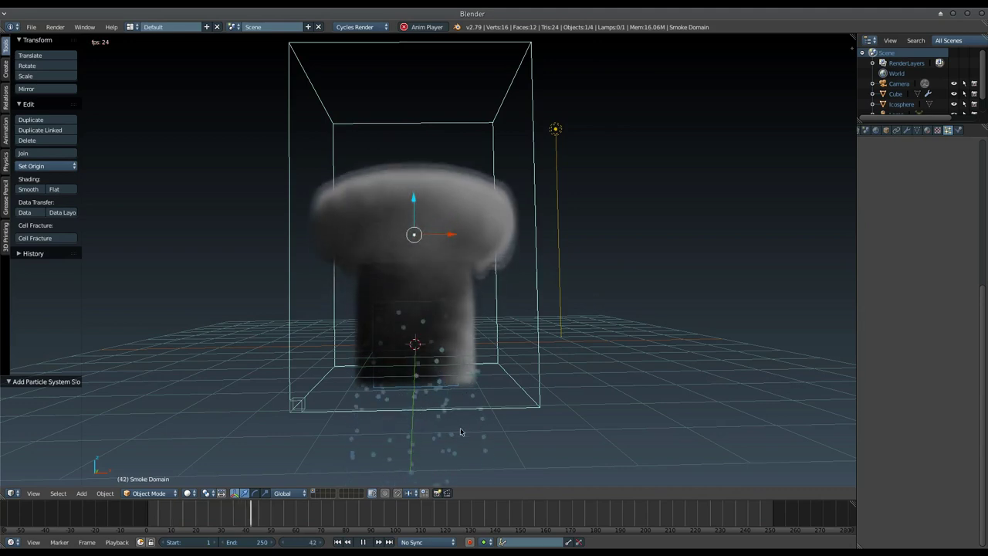
click(959, 132)
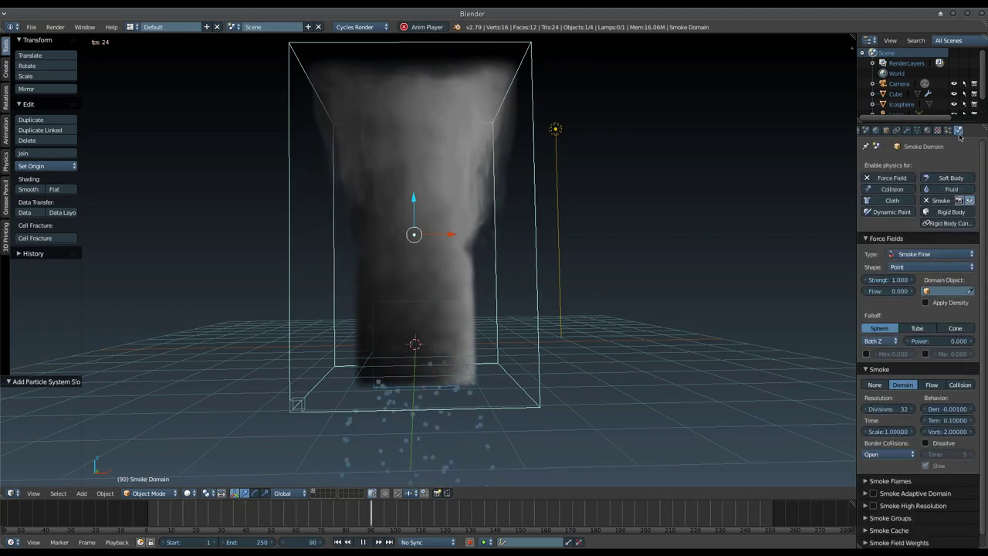
click(880, 280)
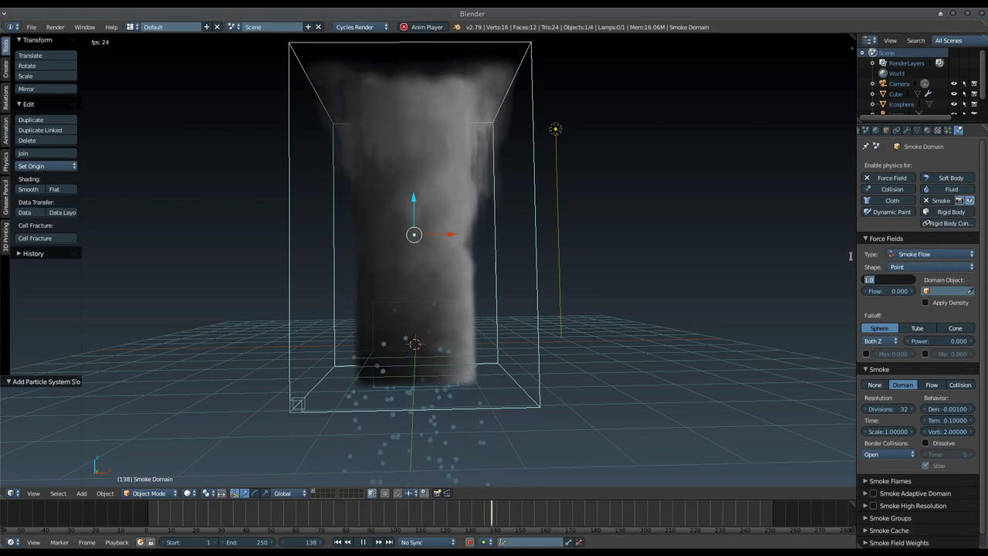
text(10)
key(Return)
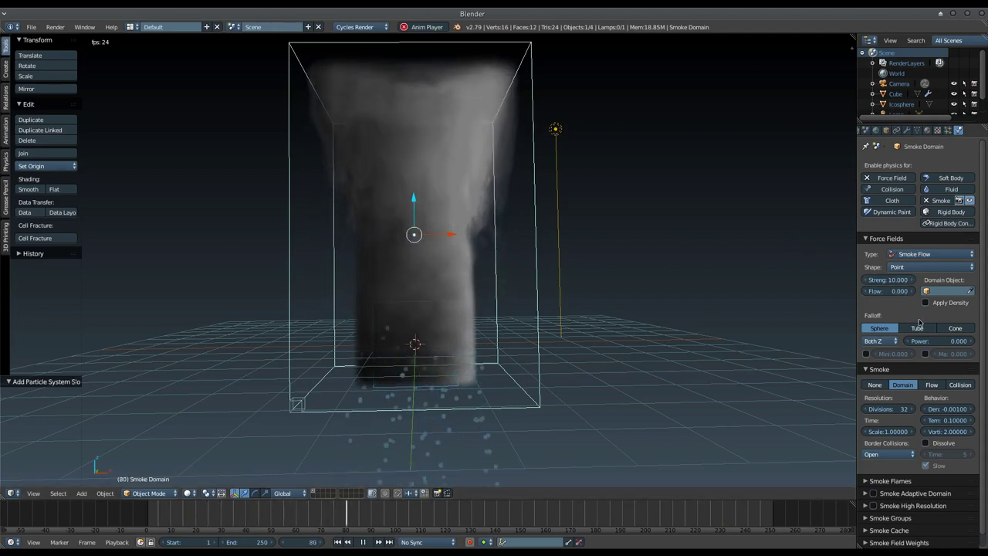
click(943, 292)
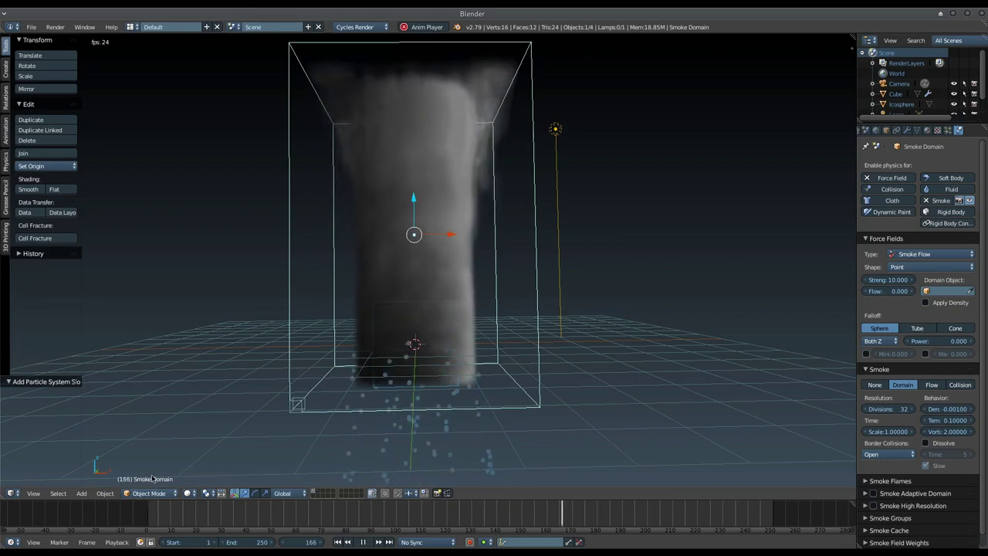
Choose Smoke Domain as the force field's domain object and zoom in on the smoke.
click(935, 291)
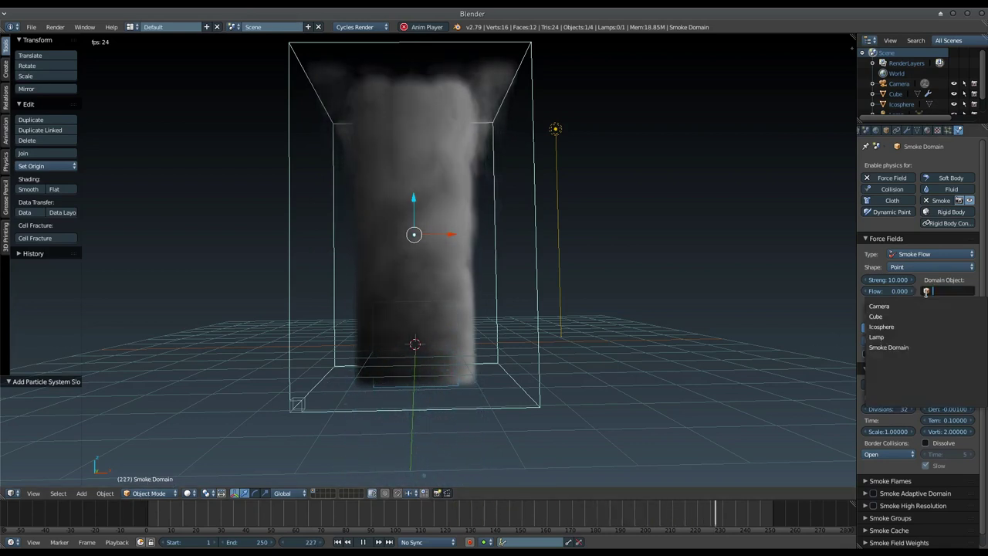
click(896, 348)
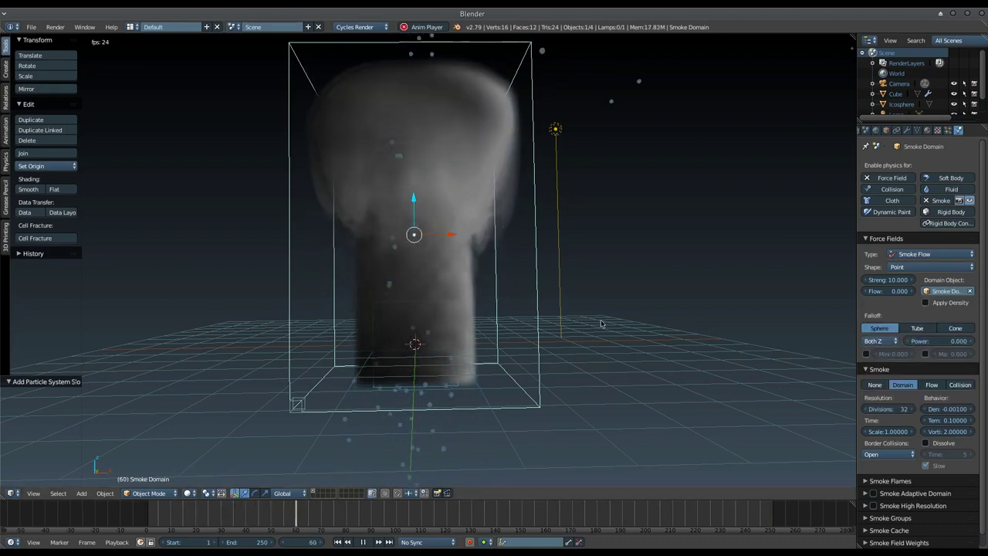
mouse_move(586, 321)
middle_down()
mouse_move(538, 368)
mouse_move(413, 373)
middle_up()
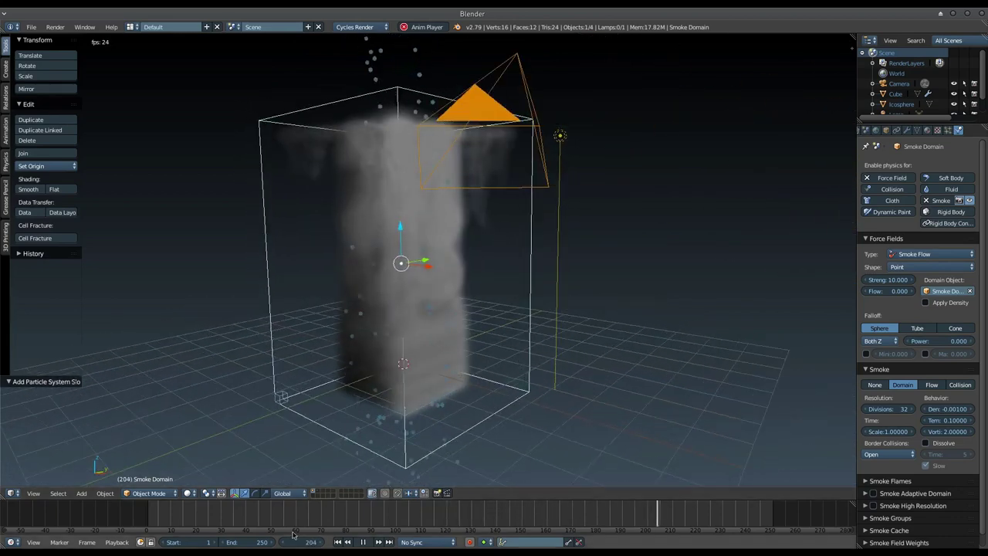
scroll(412, 371, up, 5)
scroll(413, 369, up, 3)
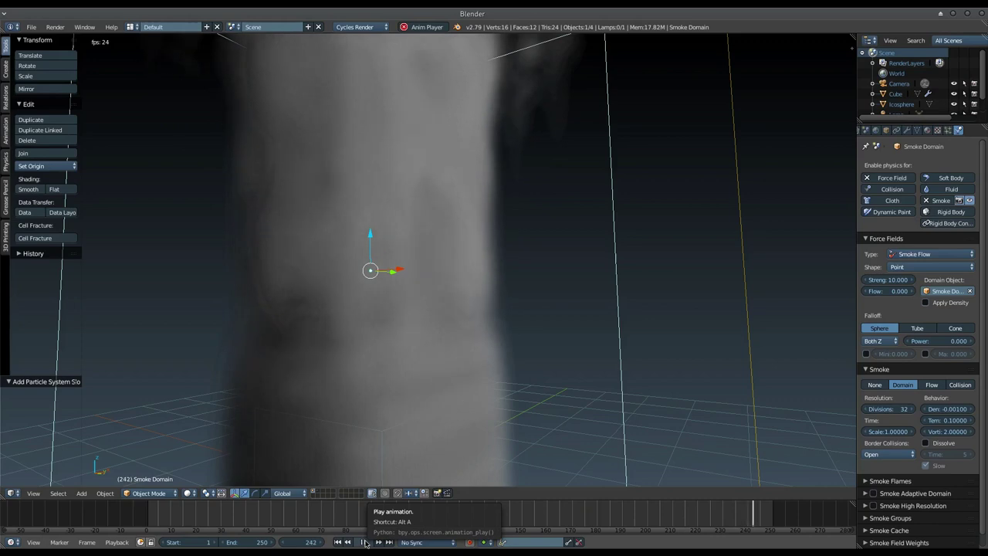
Align the camera to the current view, move it 2.220 along Z, and test-render.
click(365, 542)
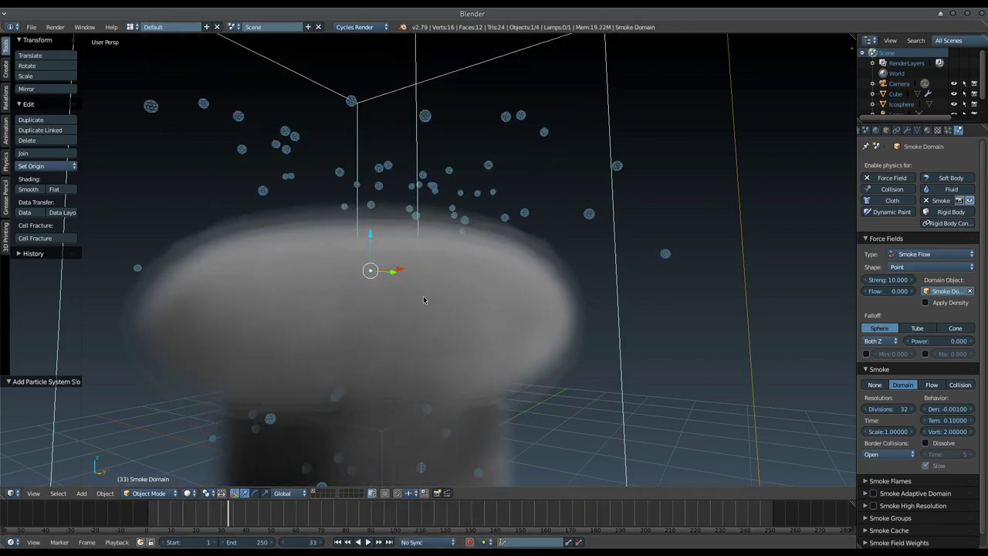
key(ctrl+alt+KP_0)
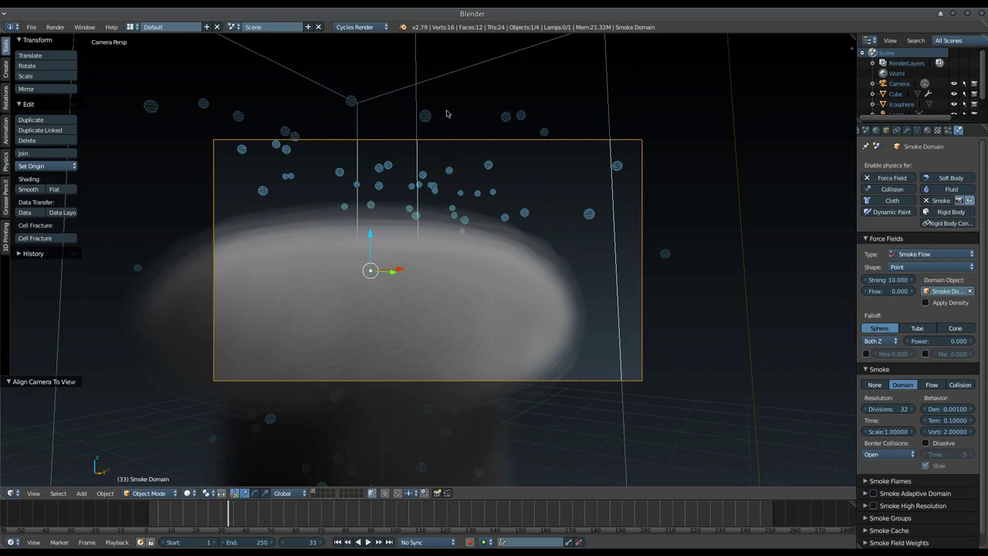
right_click(400, 144)
key(g)
key(z)
key(z)
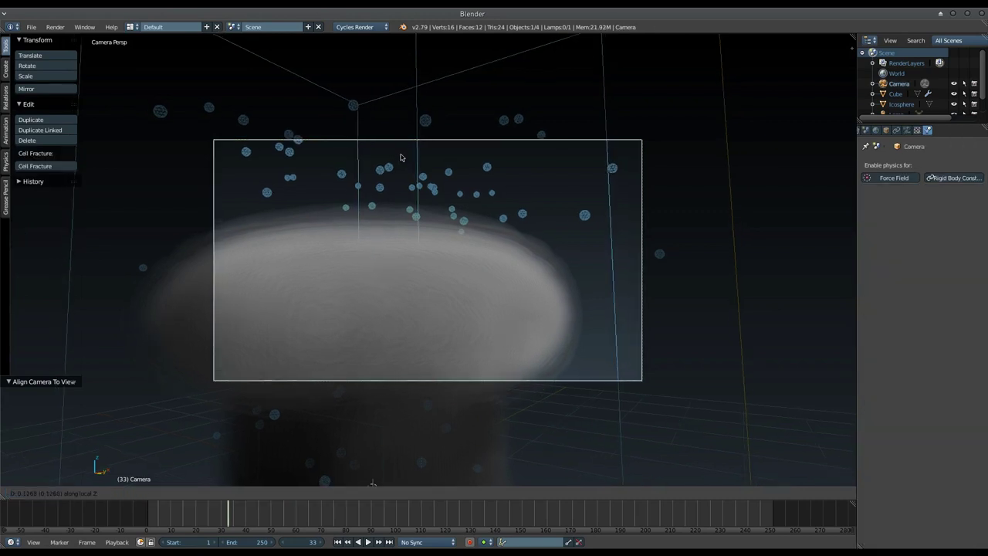
click(405, 200)
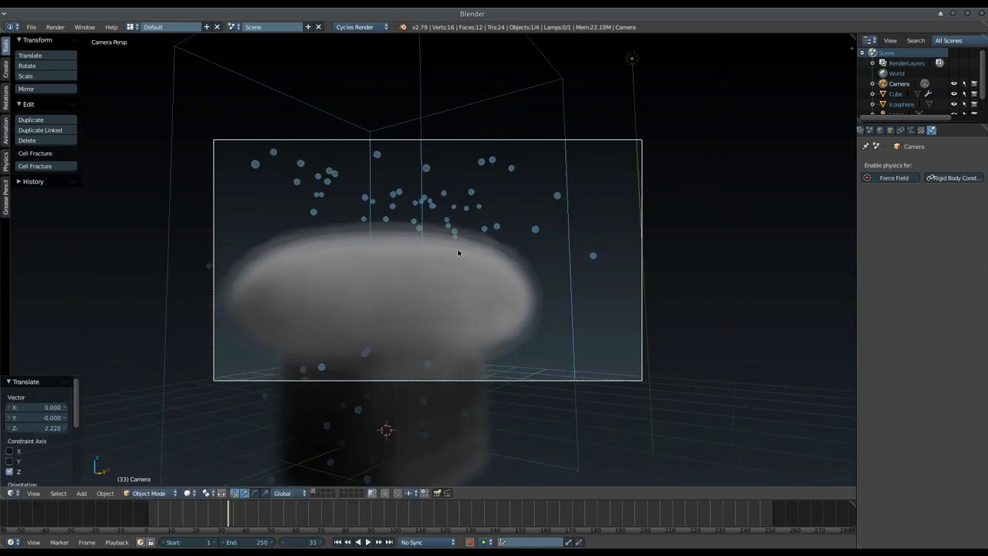
key(F12)
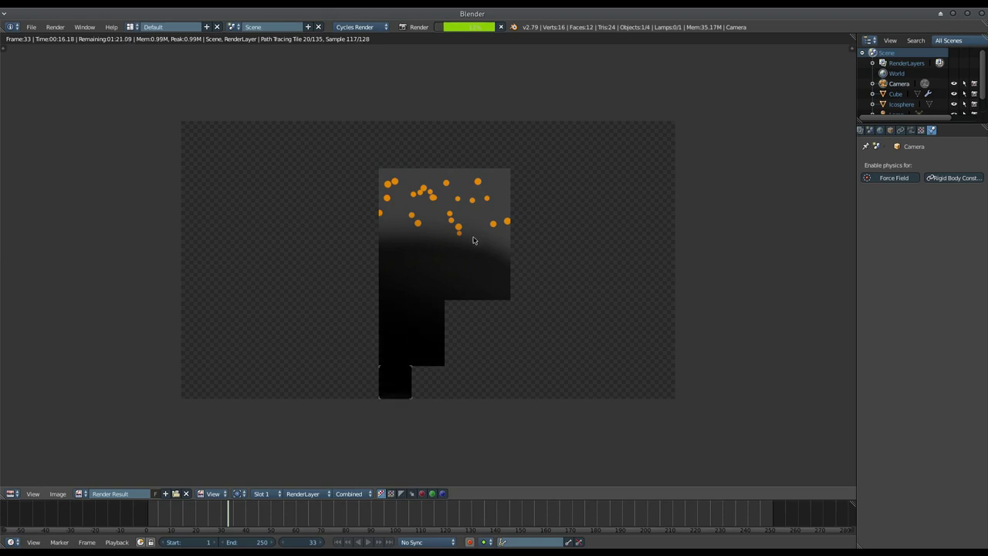
key(Escape)
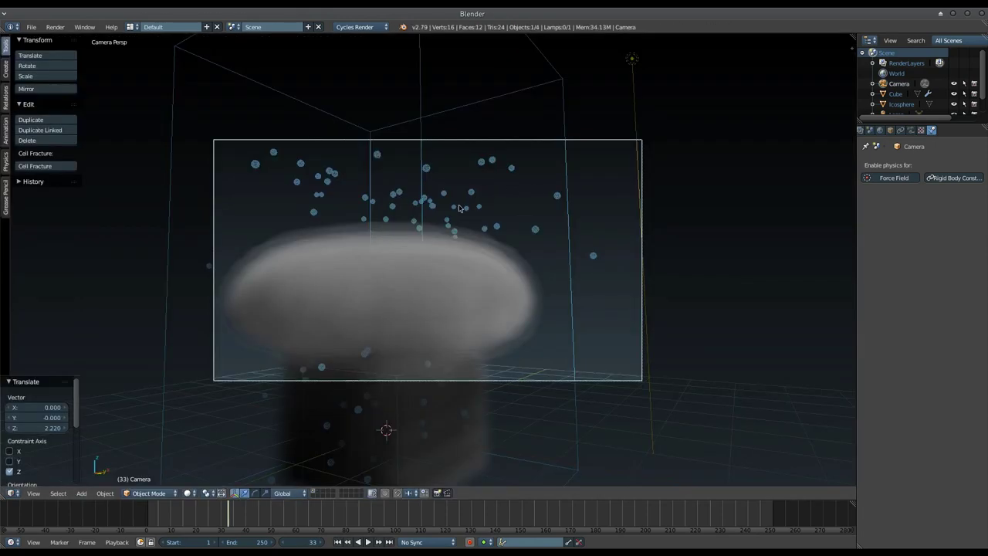
Shrink the cube's particle size, trying 0.010 and 0.015 before settling on 0.020.
right_click(438, 373)
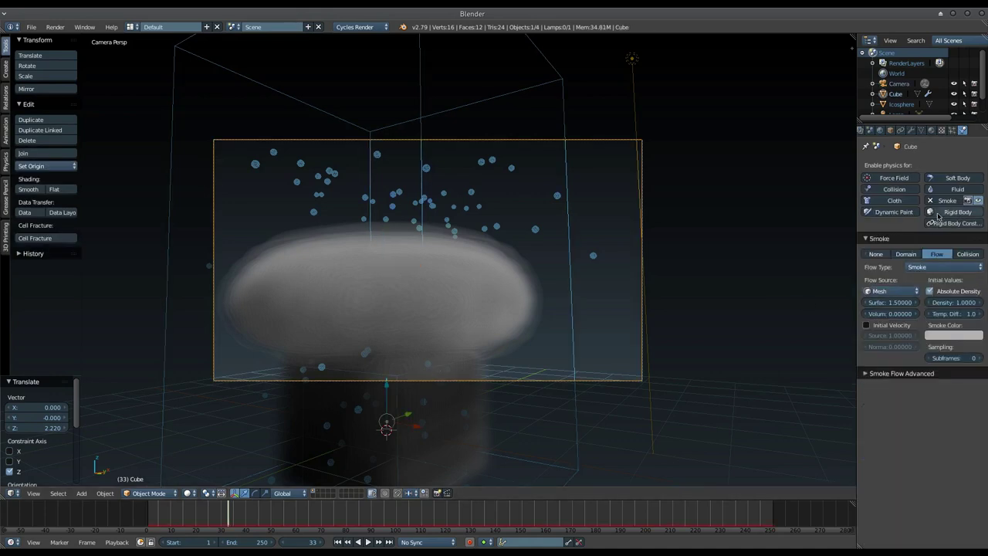
click(953, 131)
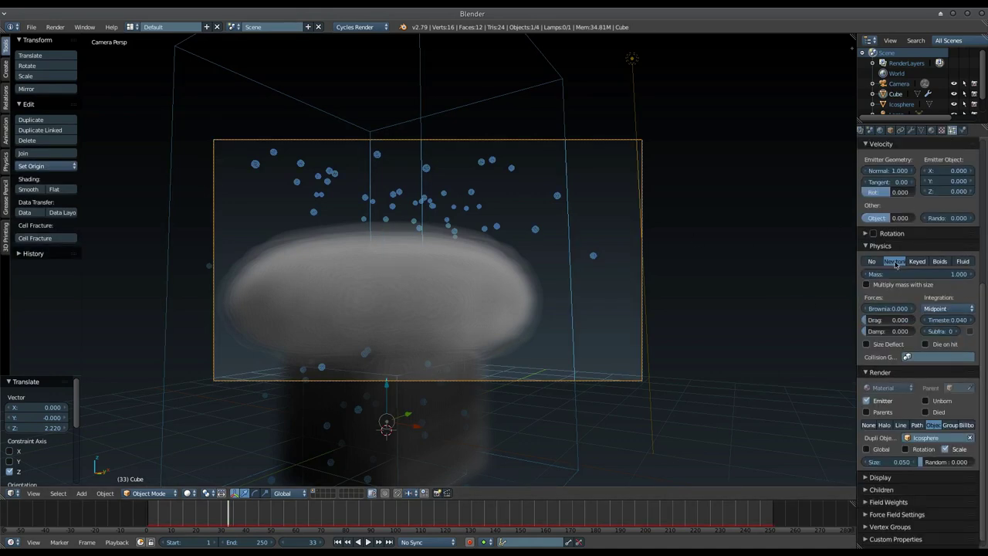
scroll(889, 373, down, 8)
click(867, 453)
click(867, 454)
click(867, 454)
click(867, 454)
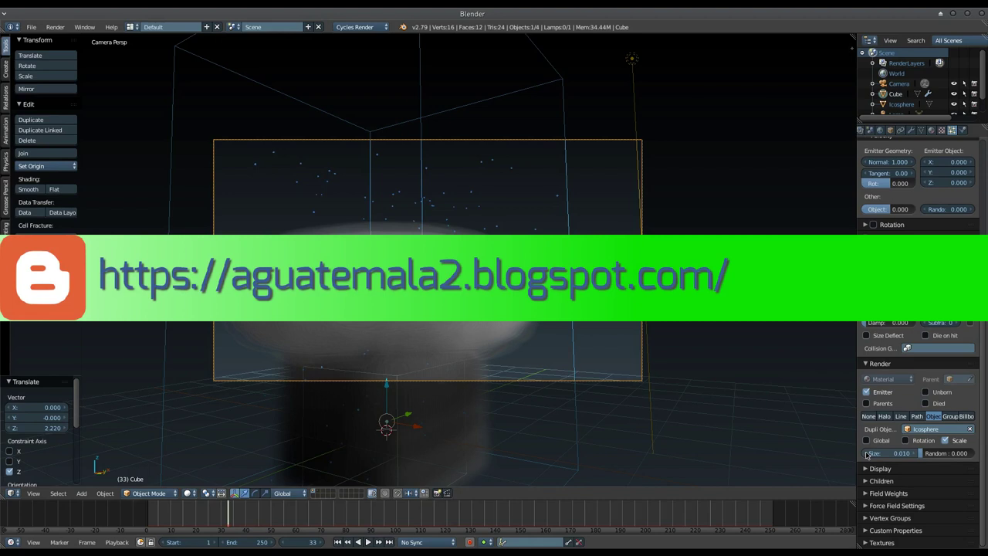
click(904, 455)
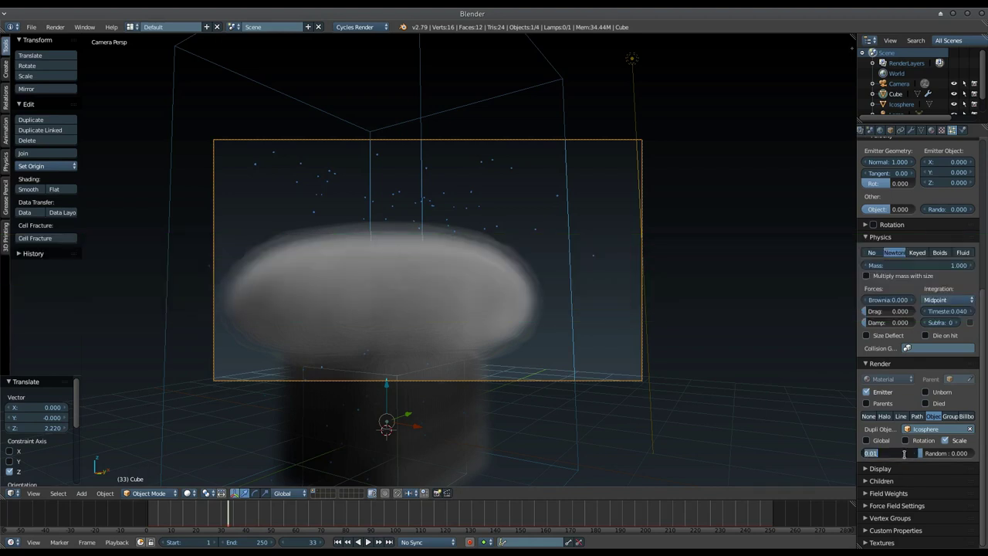
text(5)
key(Return)
click(905, 455)
text(2)
key(Return)
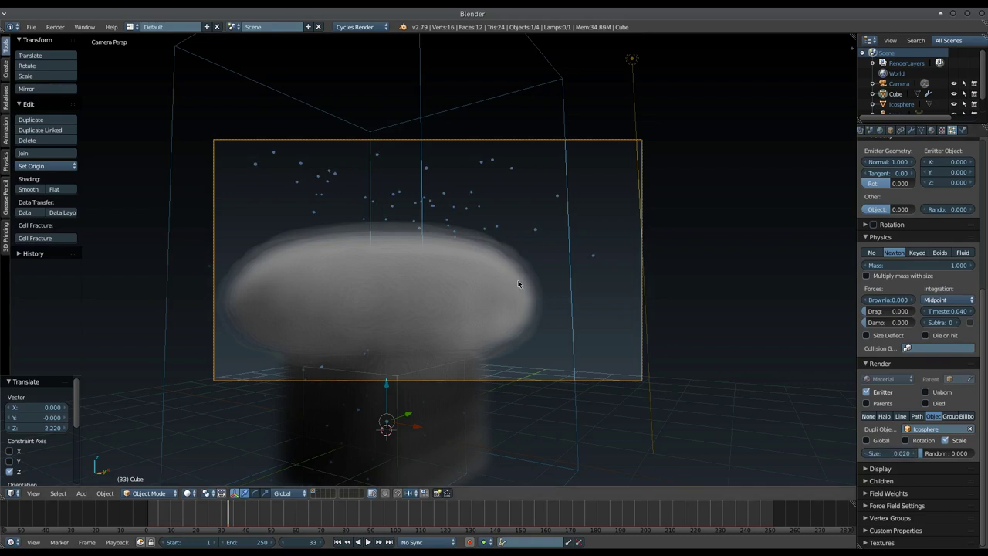
Run a quick test render, cancel it, and orbit out of the camera view.
key(F12)
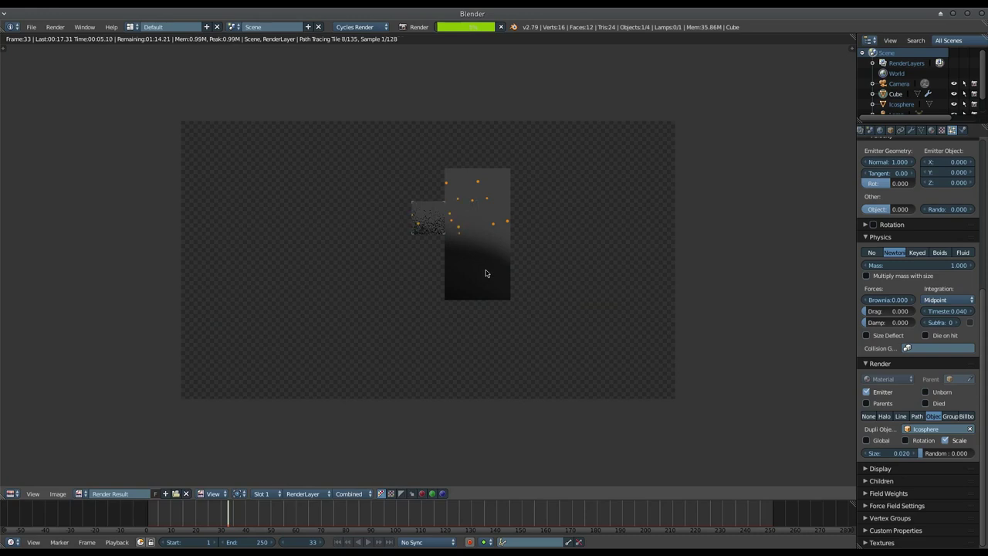
key(Escape)
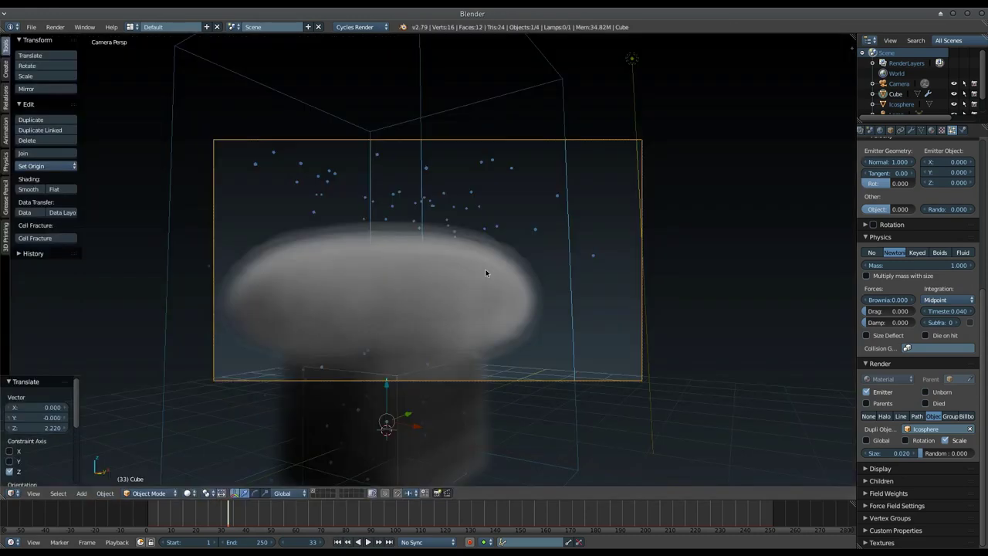
scroll(486, 273, down, 2)
scroll(494, 286, down, 1)
mouse_move(488, 325)
middle_down()
mouse_move(521, 324)
mouse_move(498, 351)
mouse_move(503, 301)
mouse_move(506, 323)
middle_up()
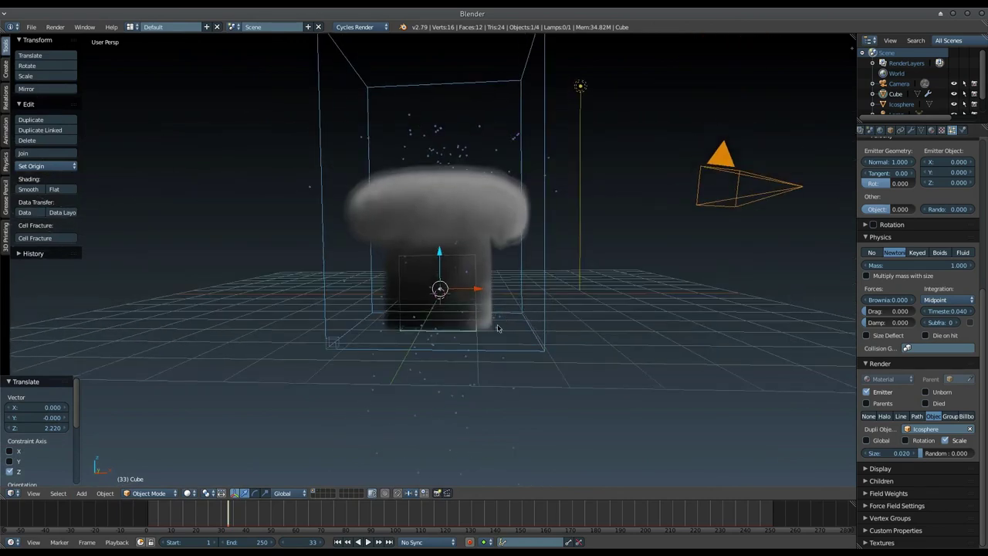
Play the simulation and set the smoke domain's force field strength to 20.
key(alt+a)
right_click(542, 238)
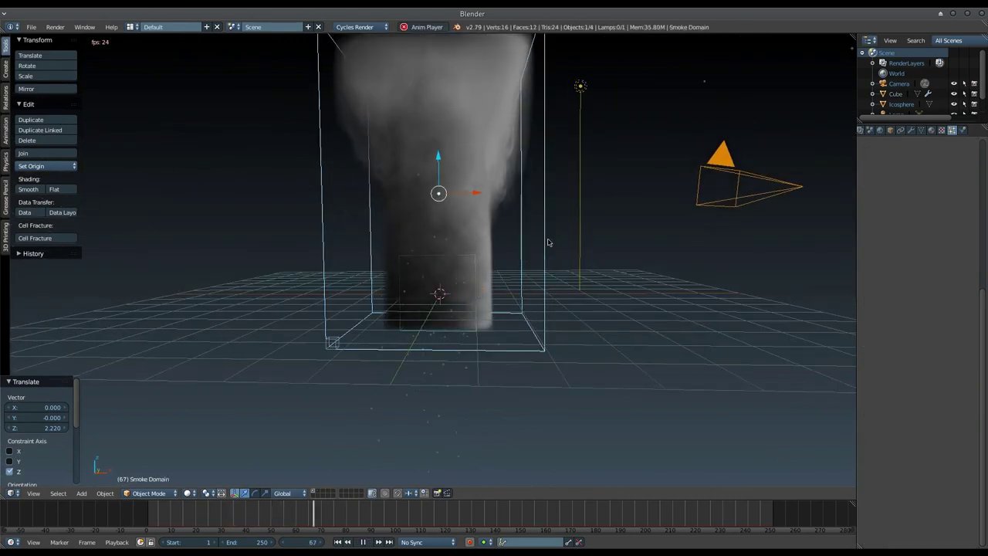
click(962, 130)
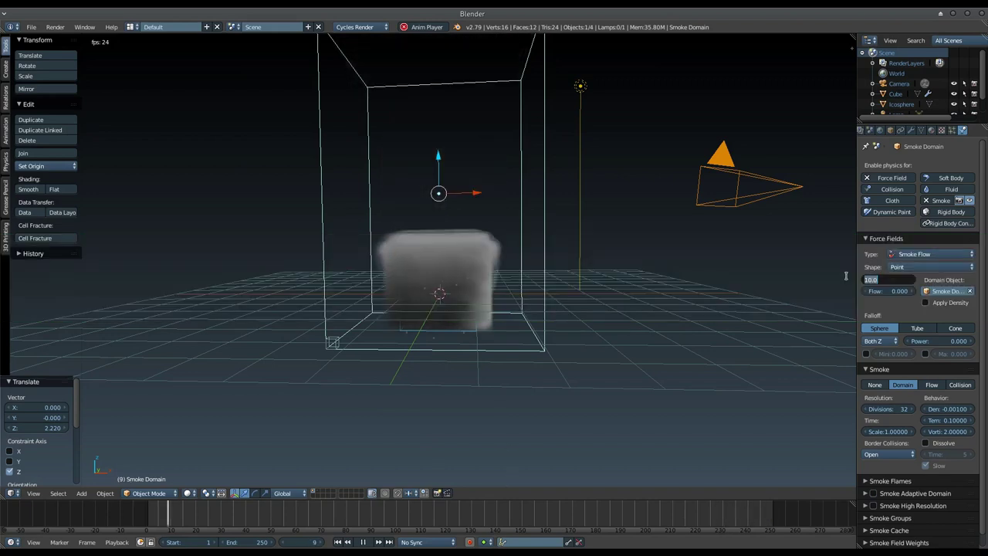
text(20)
key(Return)
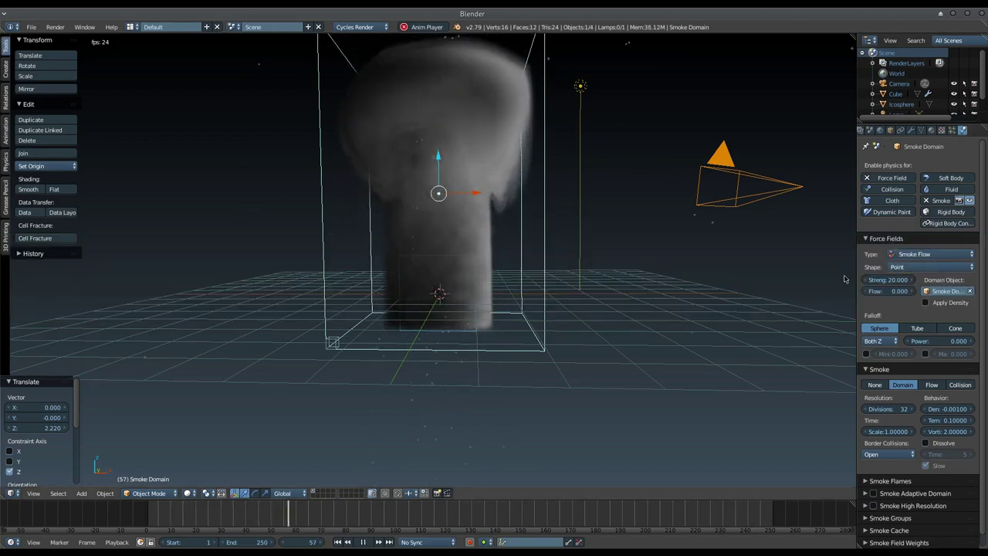
Lower the force strength to about 15, then step it down to 13.
scroll(592, 260, down, 4)
mouse_move(592, 261)
middle_down()
mouse_move(556, 264)
mouse_move(528, 283)
middle_up()
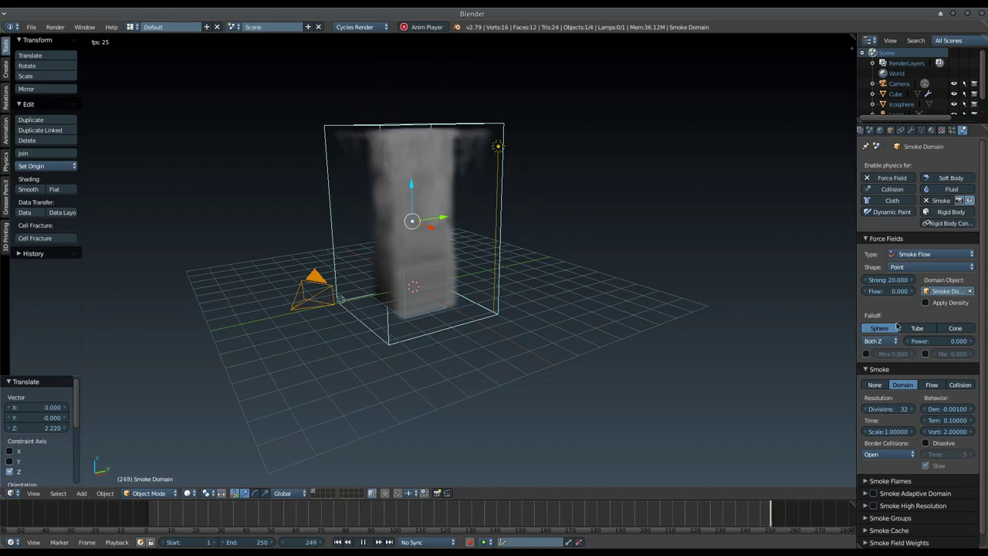
drag(893, 285, 888, 287)
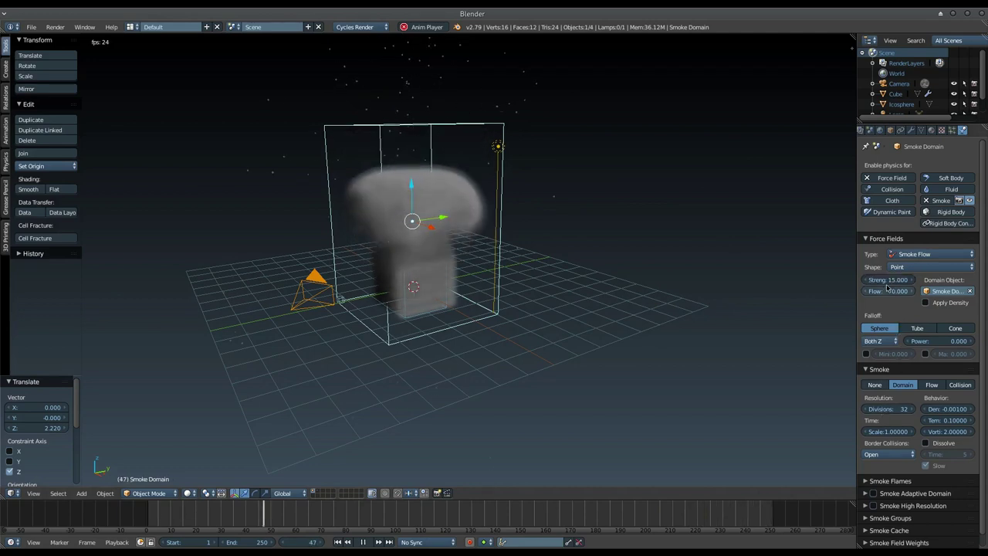
middle_drag(463, 294, 537, 291)
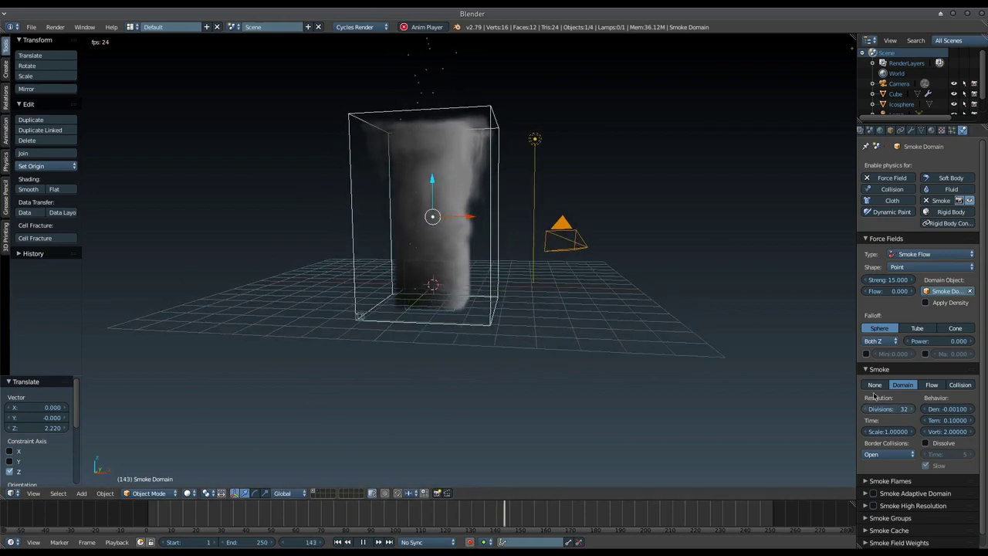
click(869, 281)
click(868, 281)
click(869, 281)
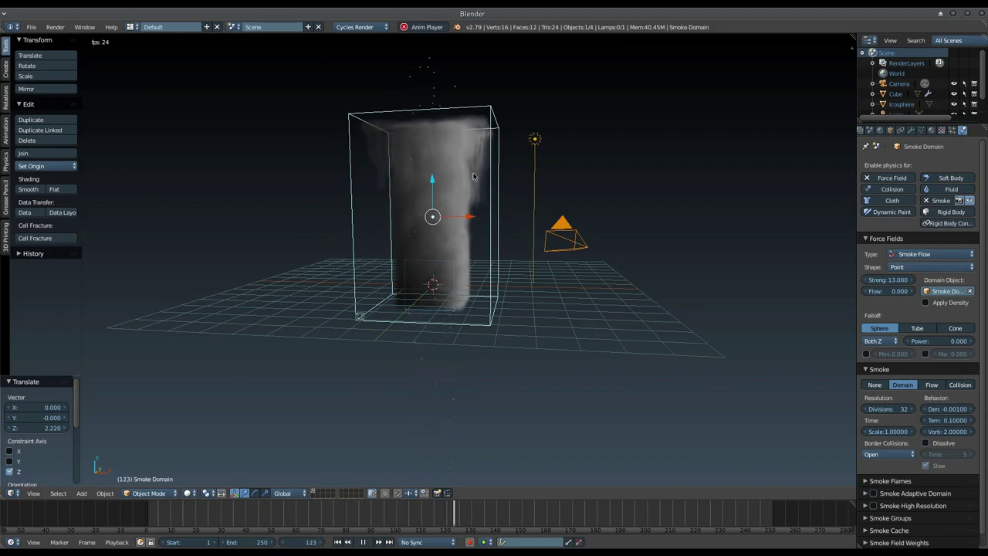
Stop the smoke playback at frame 33 and orbit down to view the floor grid edge-on.
key(Escape)
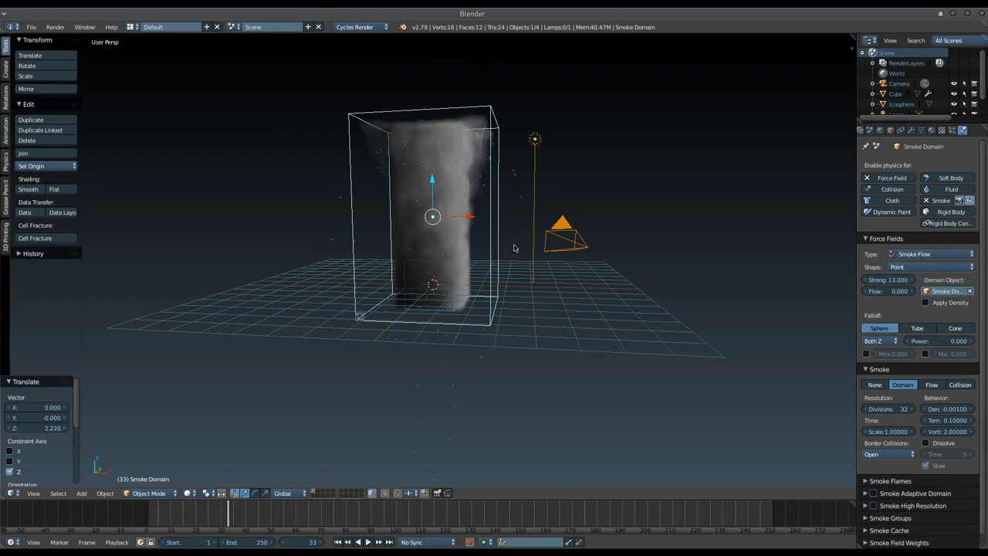
middle_drag(477, 258, 466, 258)
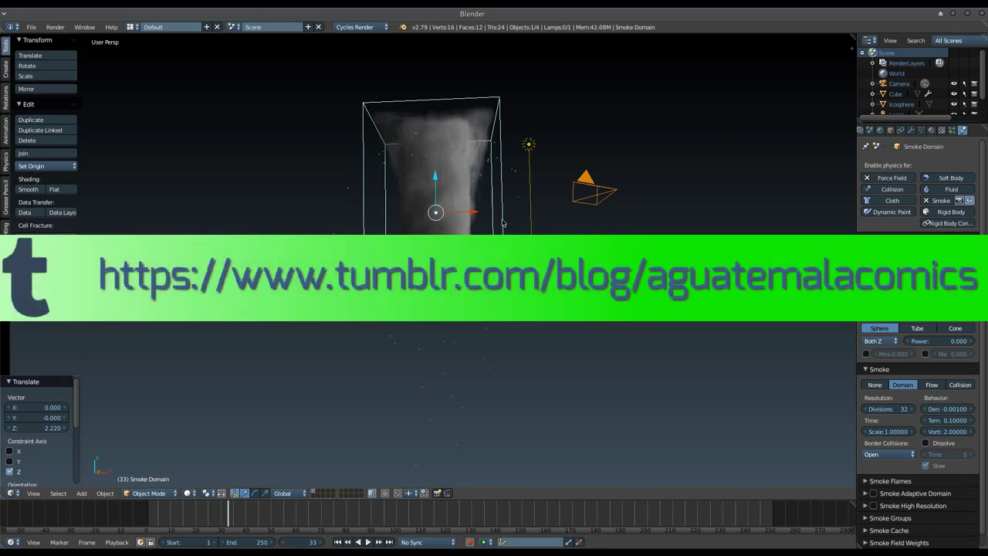
Scale the smoke domain uniformly by 1.382 and raise it 1.062 units along Z.
key(s)
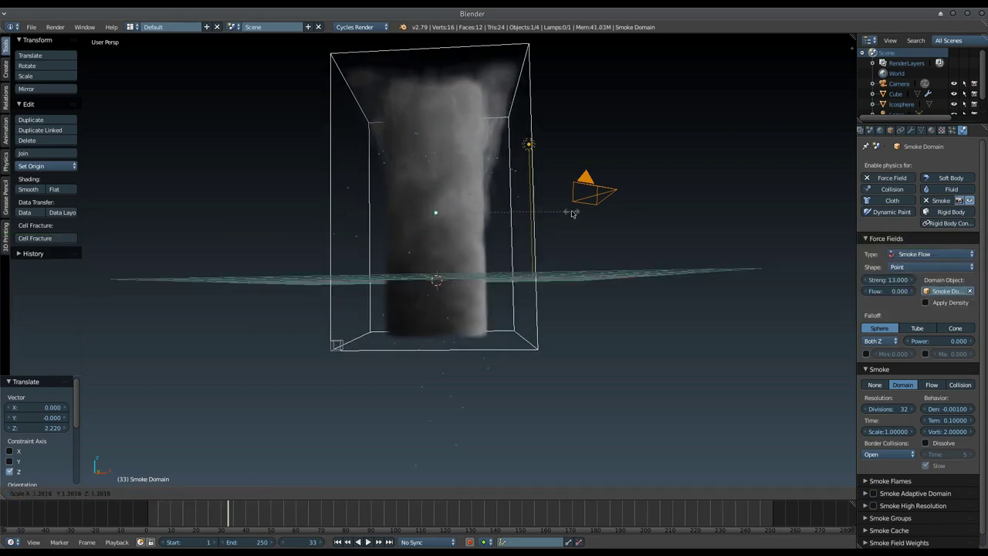
click(572, 214)
middle_drag(571, 214, 421, 254)
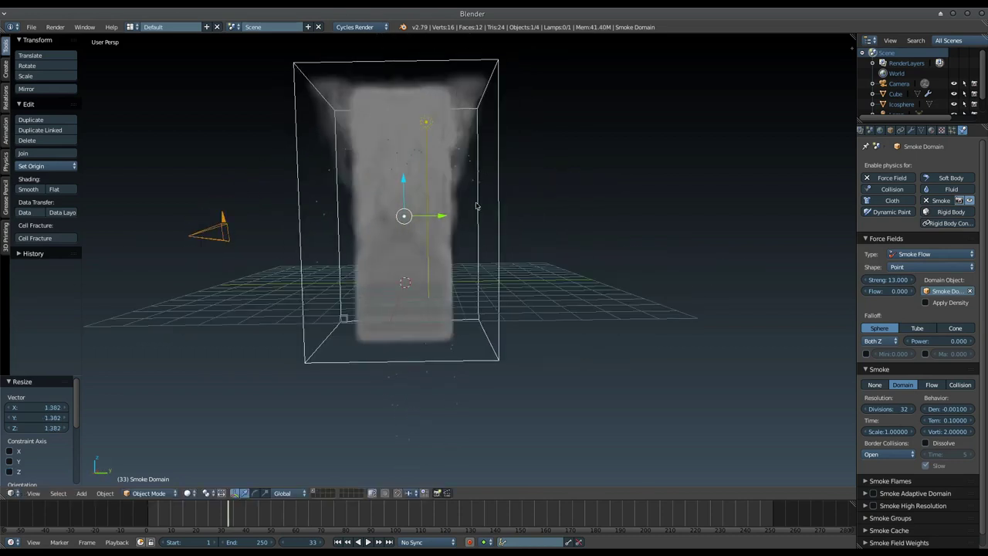
drag(399, 183, 416, 195)
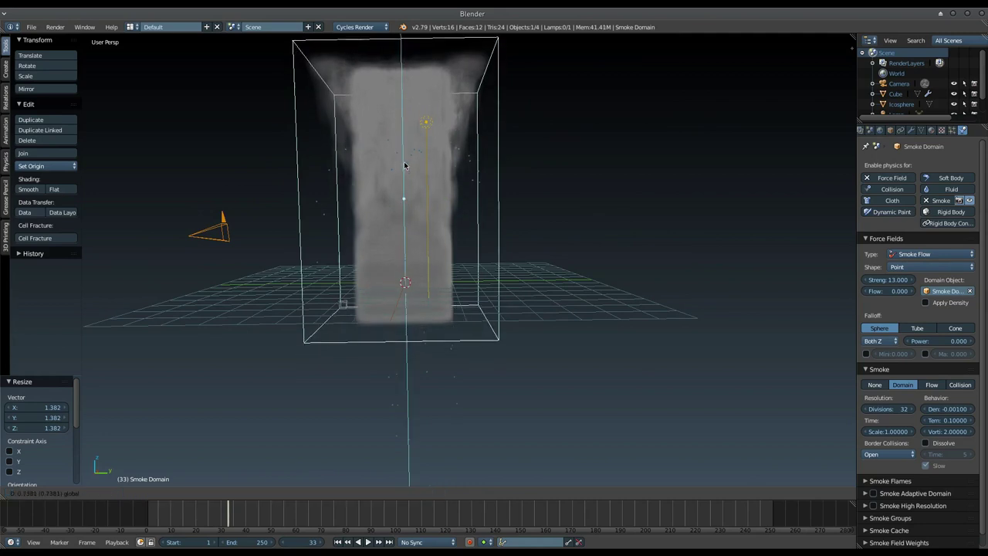
mouse_move(417, 194)
middle_down()
mouse_move(532, 185)
mouse_move(517, 187)
middle_up()
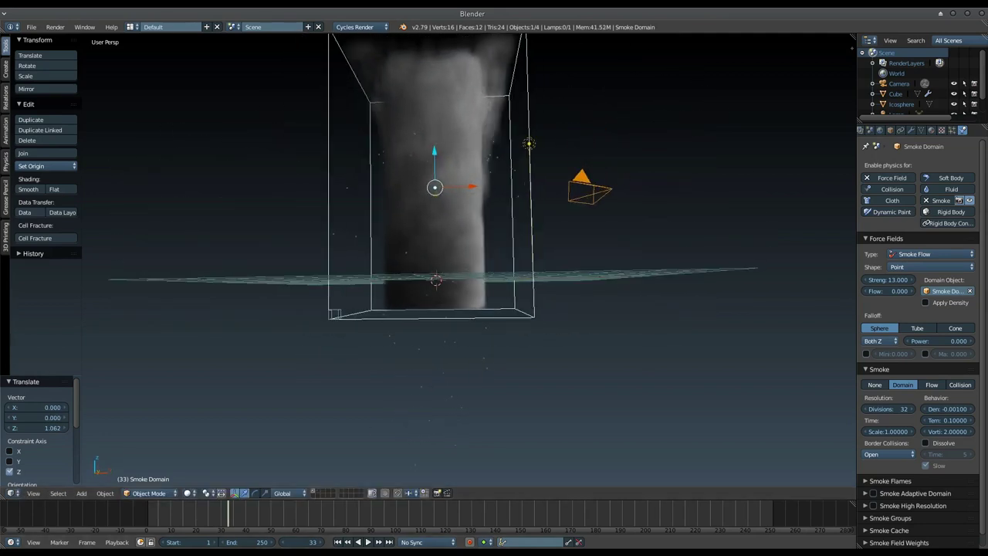
Rewind to the first frame and replay the smoke simulation in the enlarged domain.
click(338, 542)
click(368, 542)
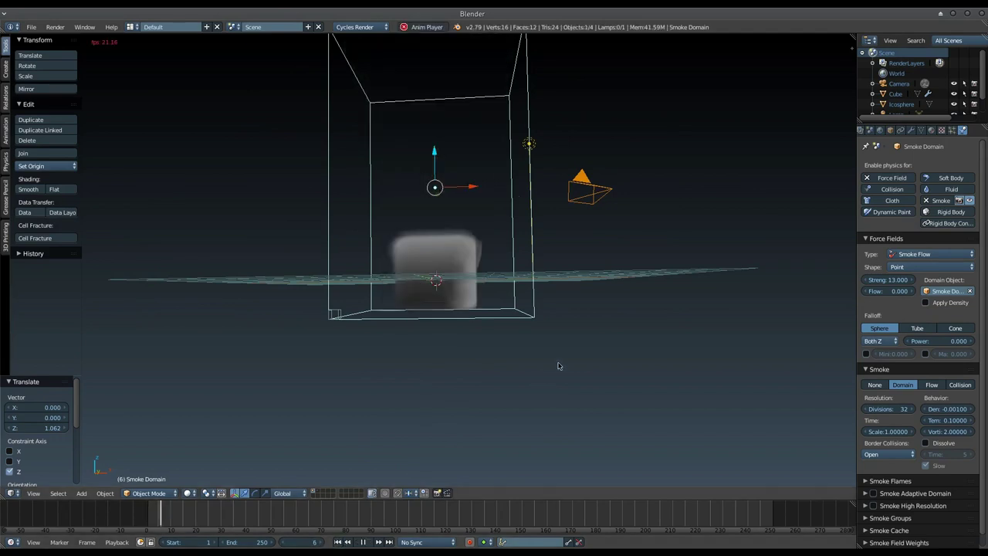
mouse_move(615, 279)
middle_down()
mouse_move(452, 297)
mouse_move(602, 312)
middle_up()
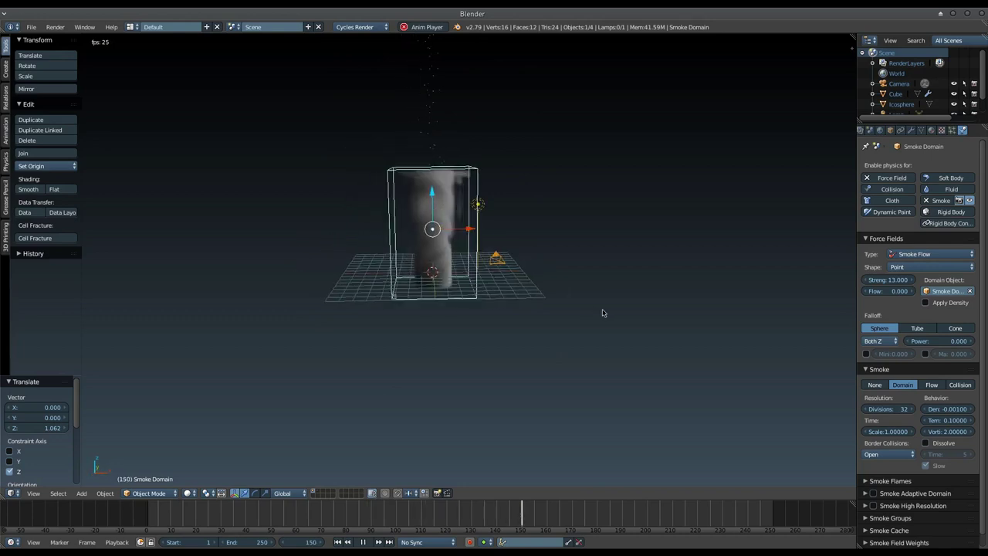
Replay the simulation with the Smoke Flow force field strength set to 11, zooming to inspect the column.
key(Escape)
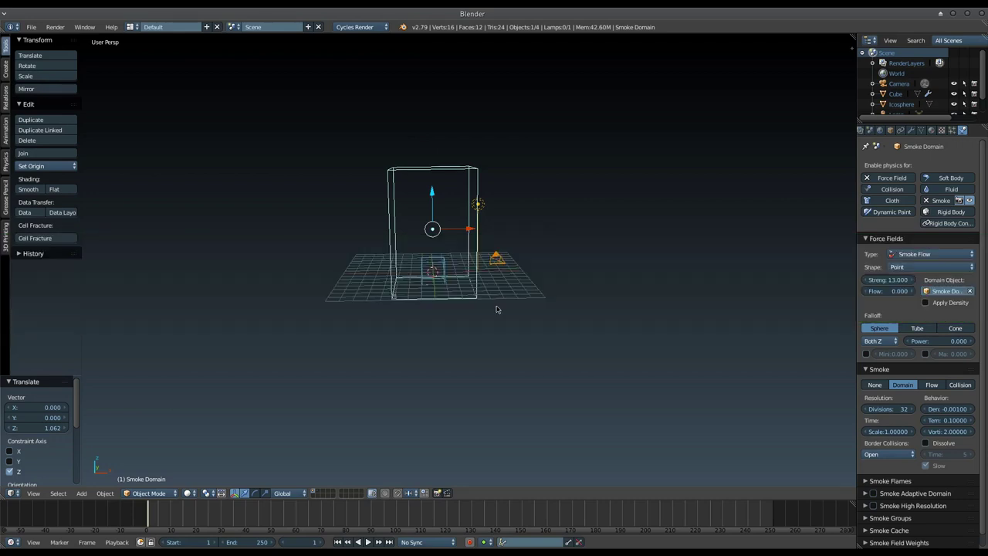
key(alt+a)
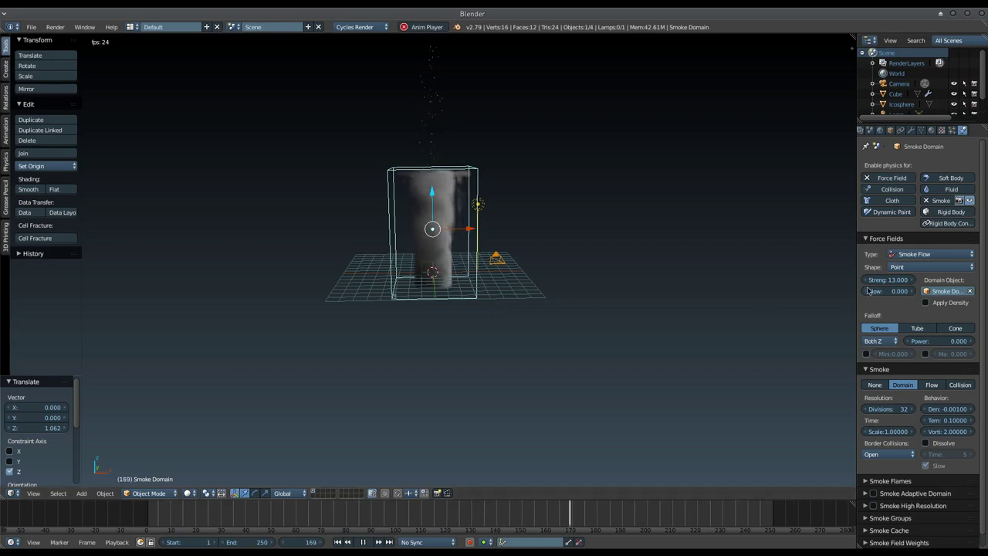
click(909, 280)
text(11)
key(Return)
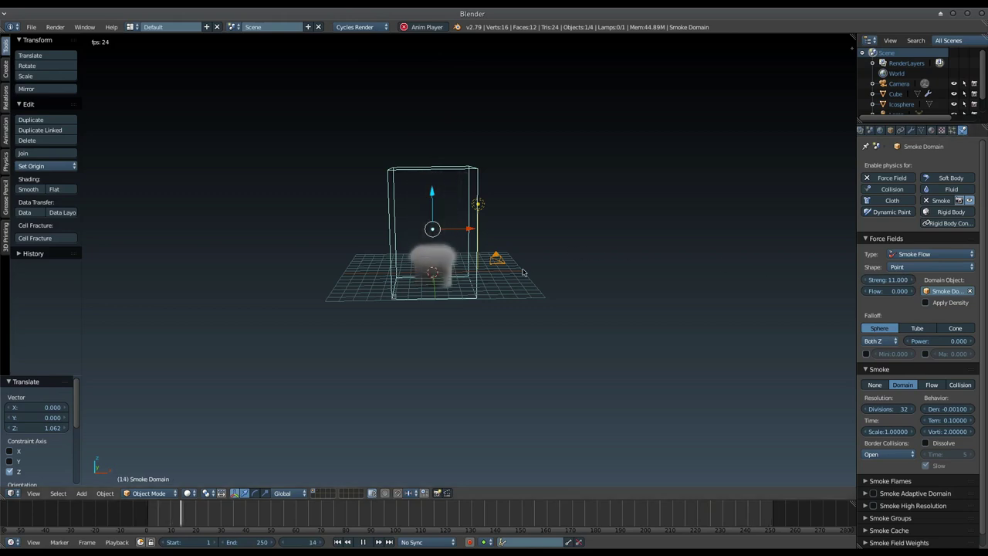
scroll(498, 263, up, 5)
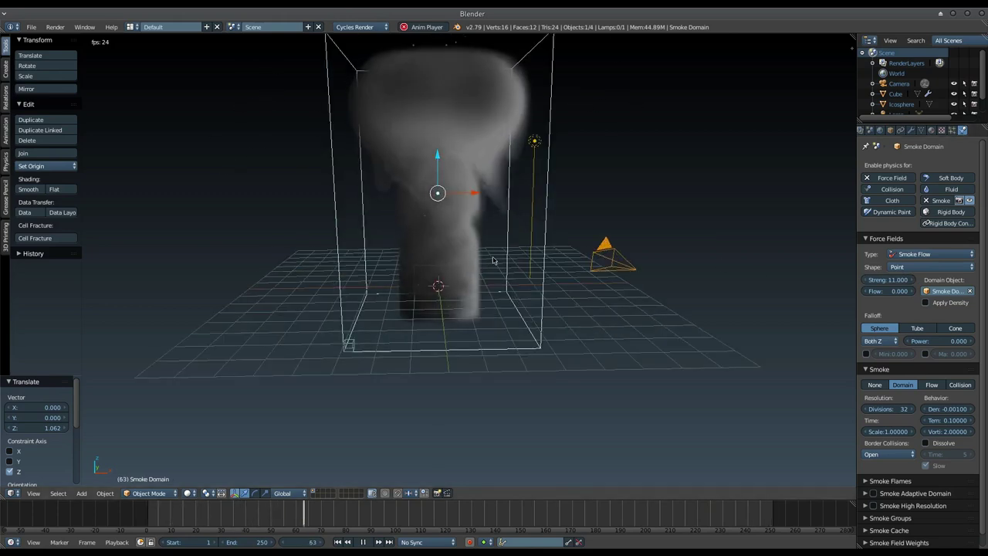
scroll(494, 260, down, 3)
scroll(495, 258, down, 2)
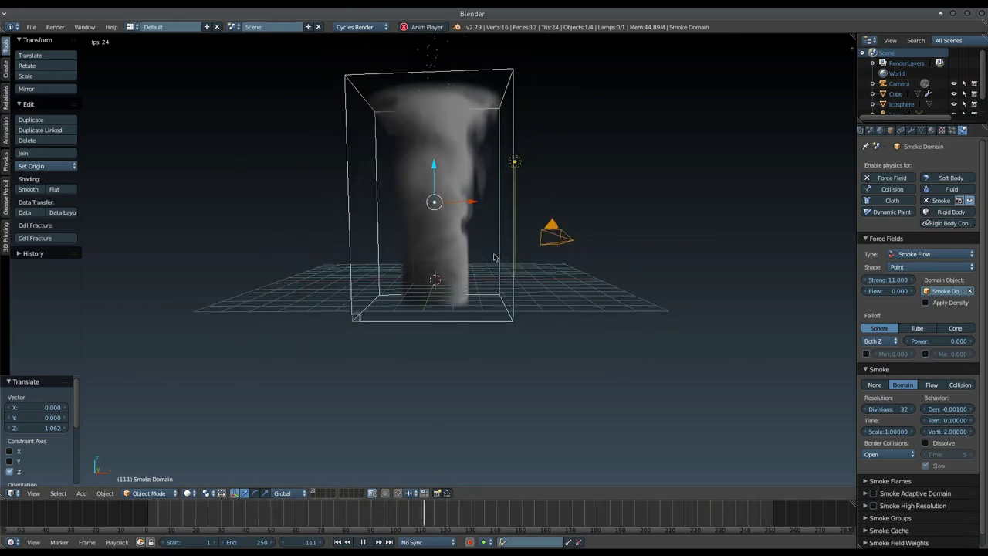